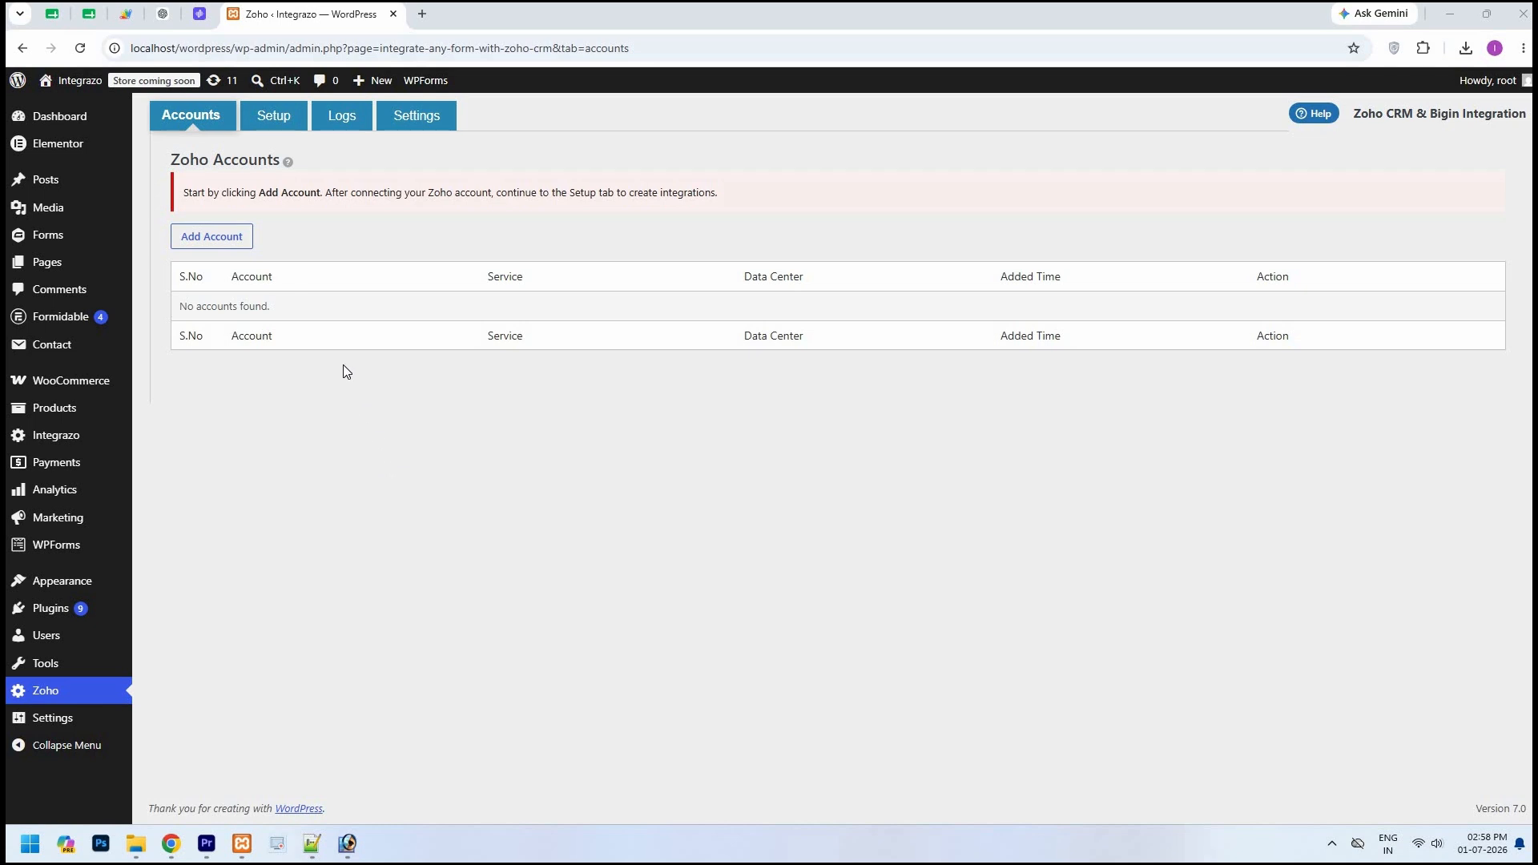
Begin adding a Zoho account named "Zoho Bigin" with Zoho Bigin as its service
left_click(238, 245)
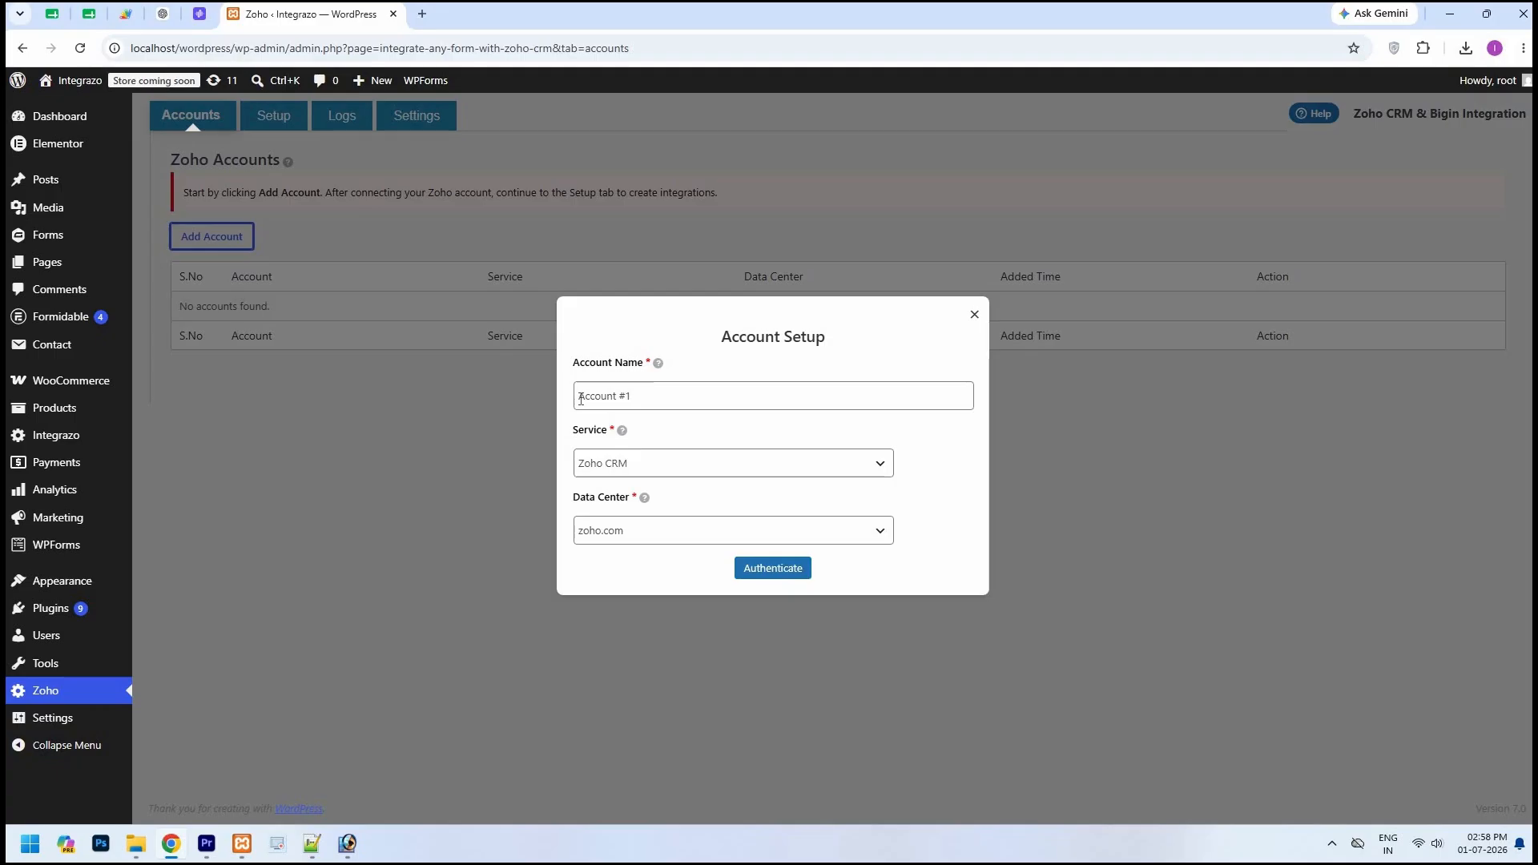
left_click_drag(577, 396, 640, 399)
type("Zoho Bigin")
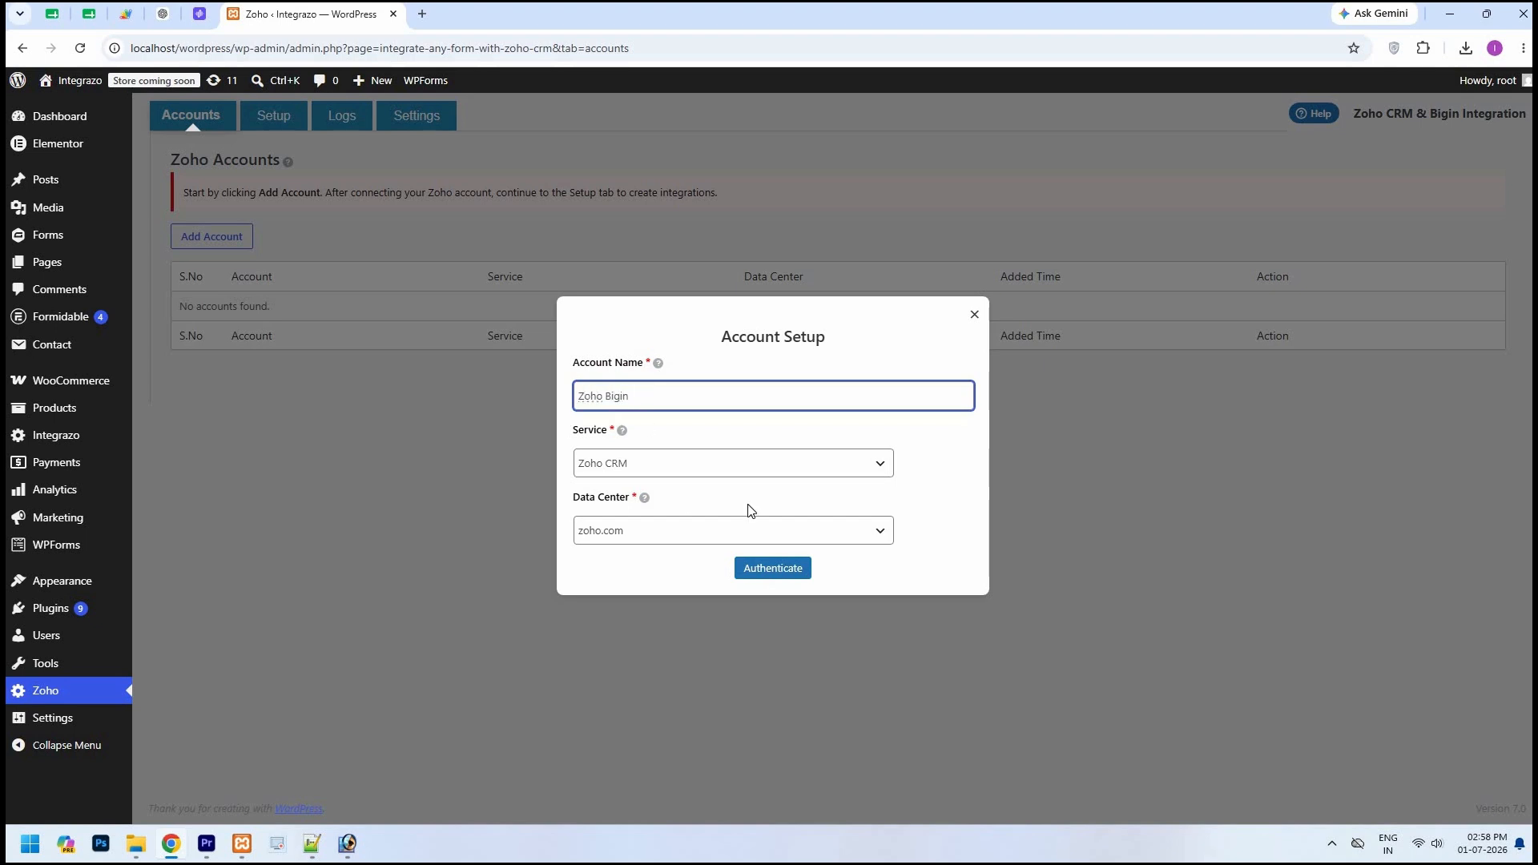
left_click(905, 468)
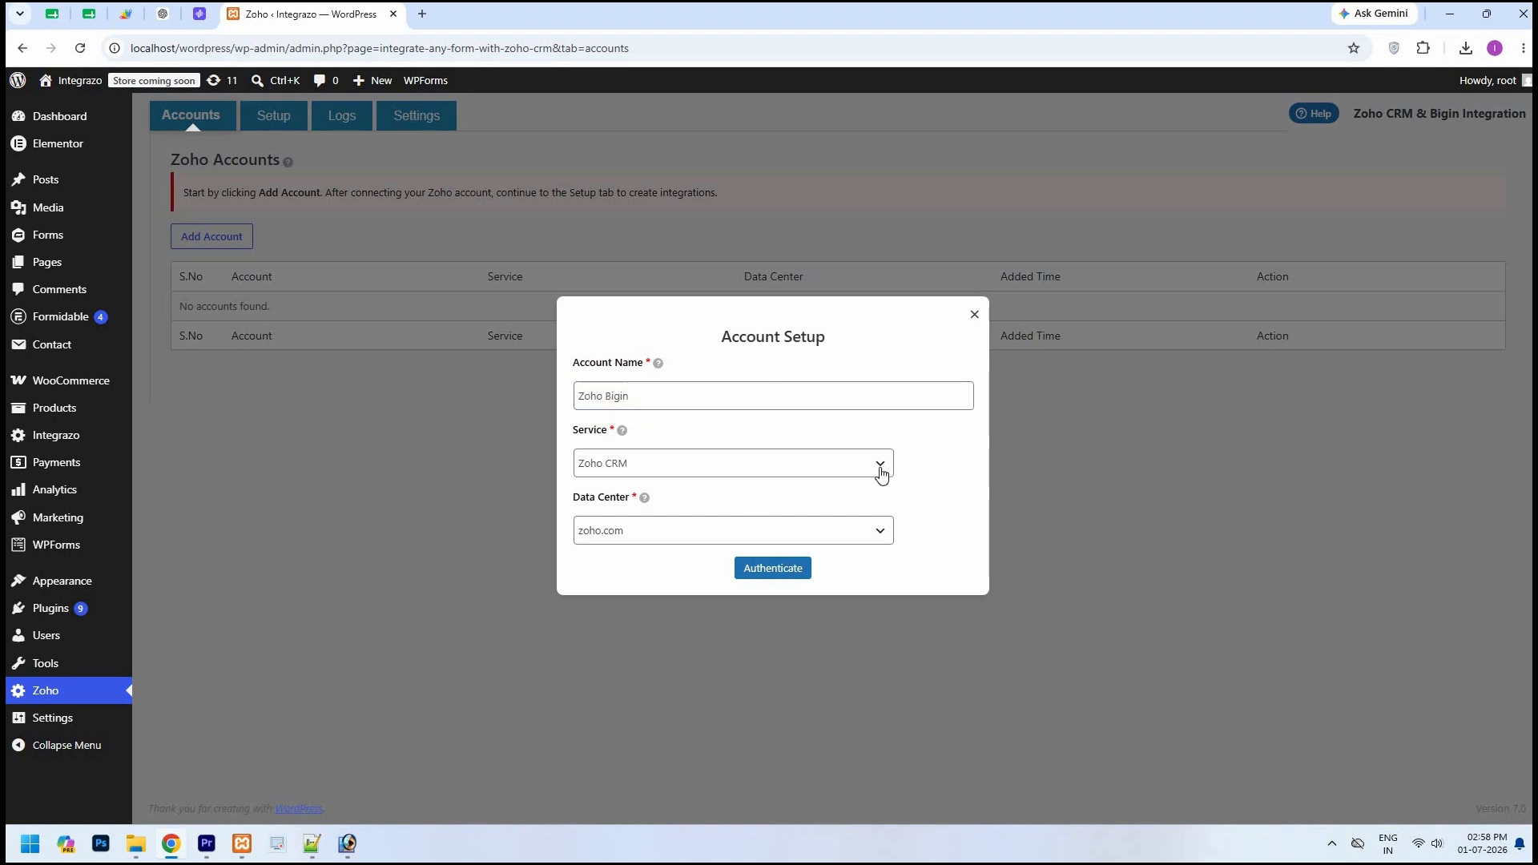
left_click(880, 470)
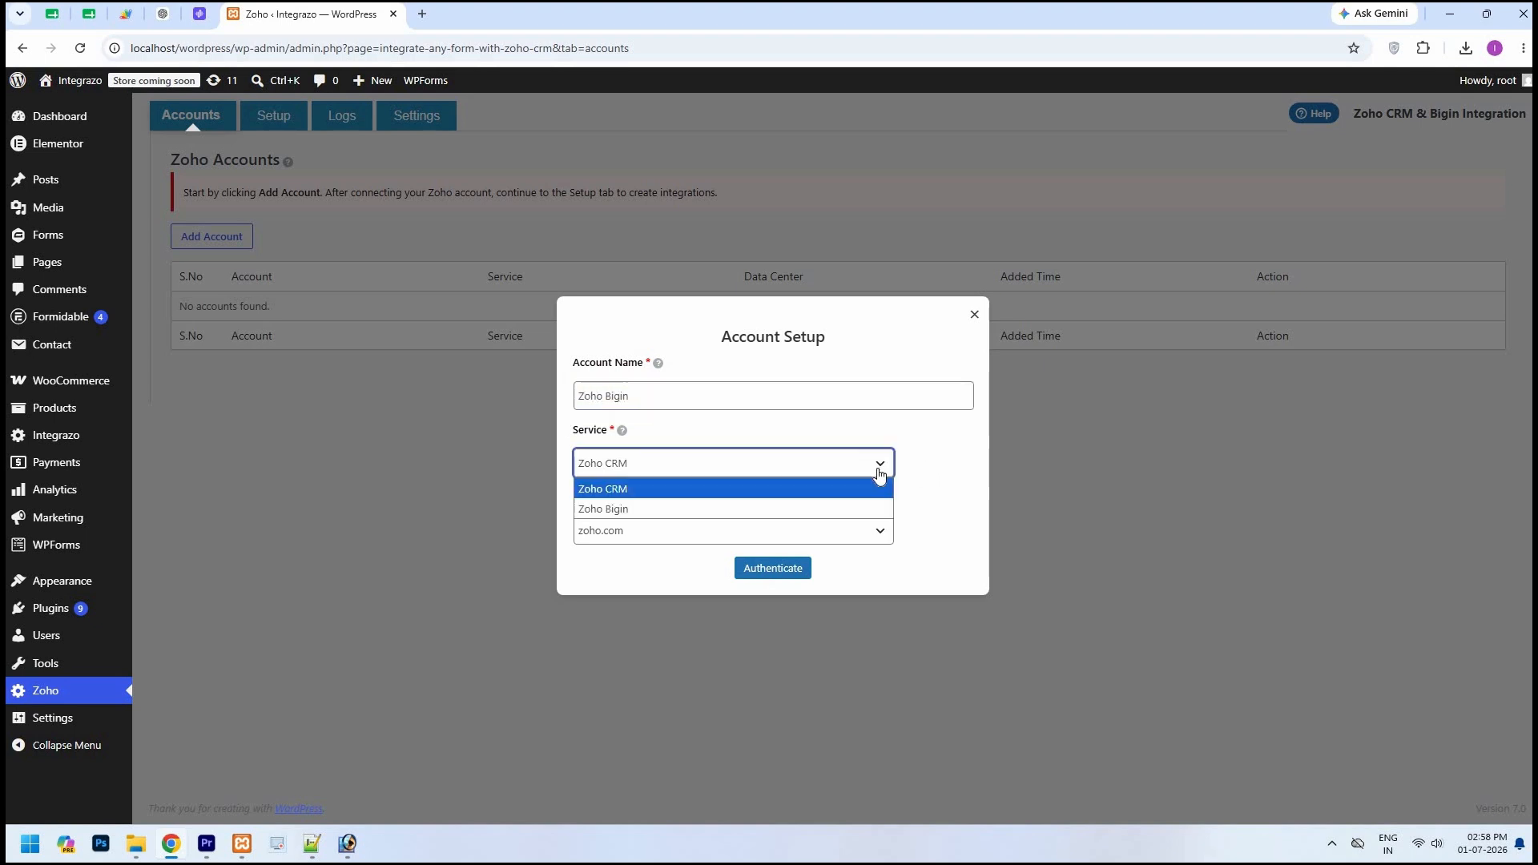
left_click(875, 509)
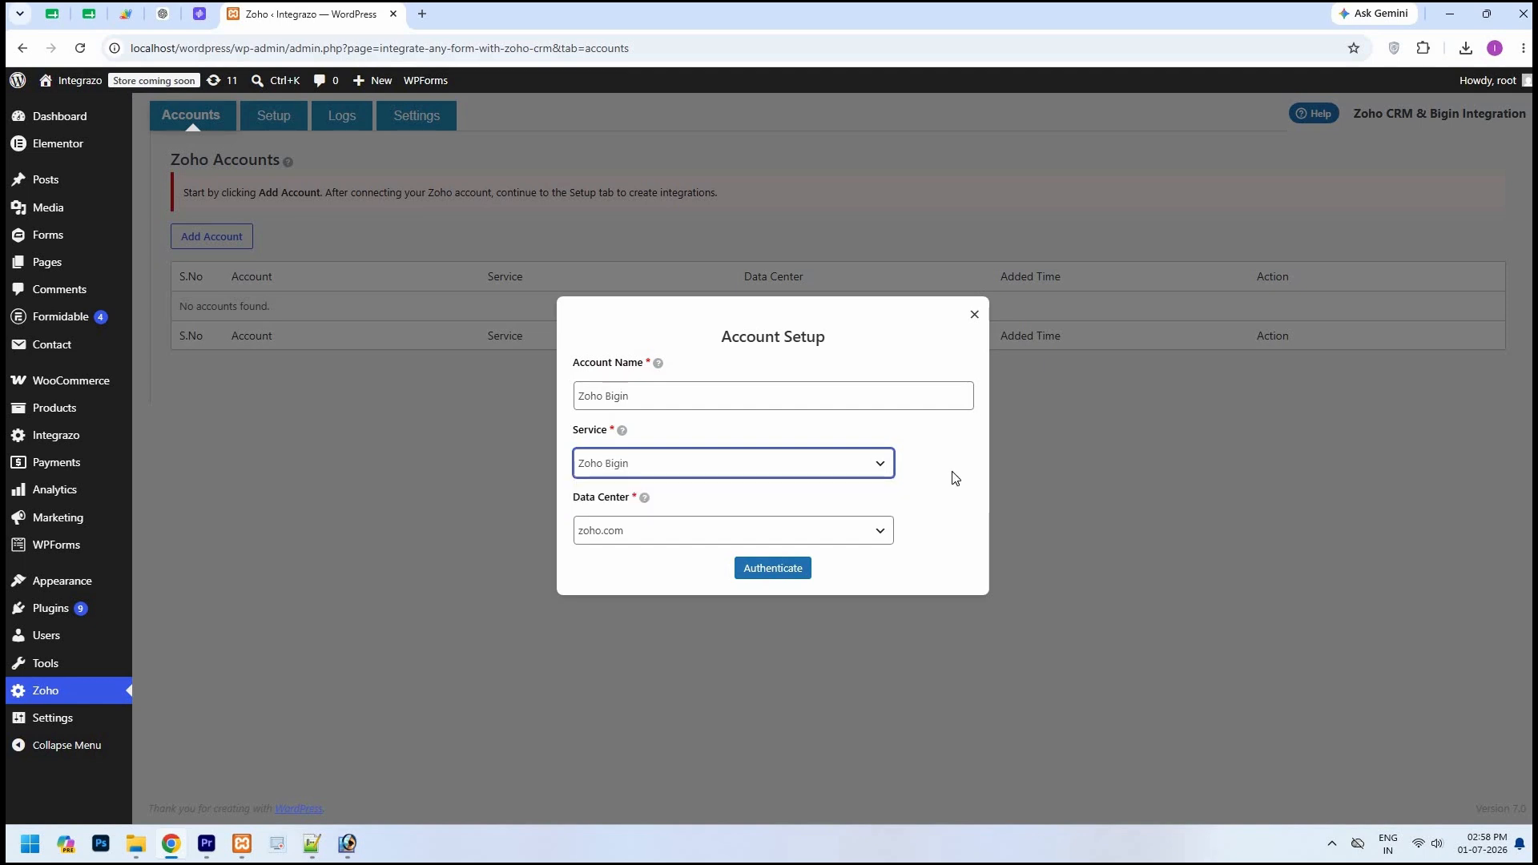
Authenticate the account with the zoho.com data center and grant Integrazo access to the Bigin data
left_click(885, 539)
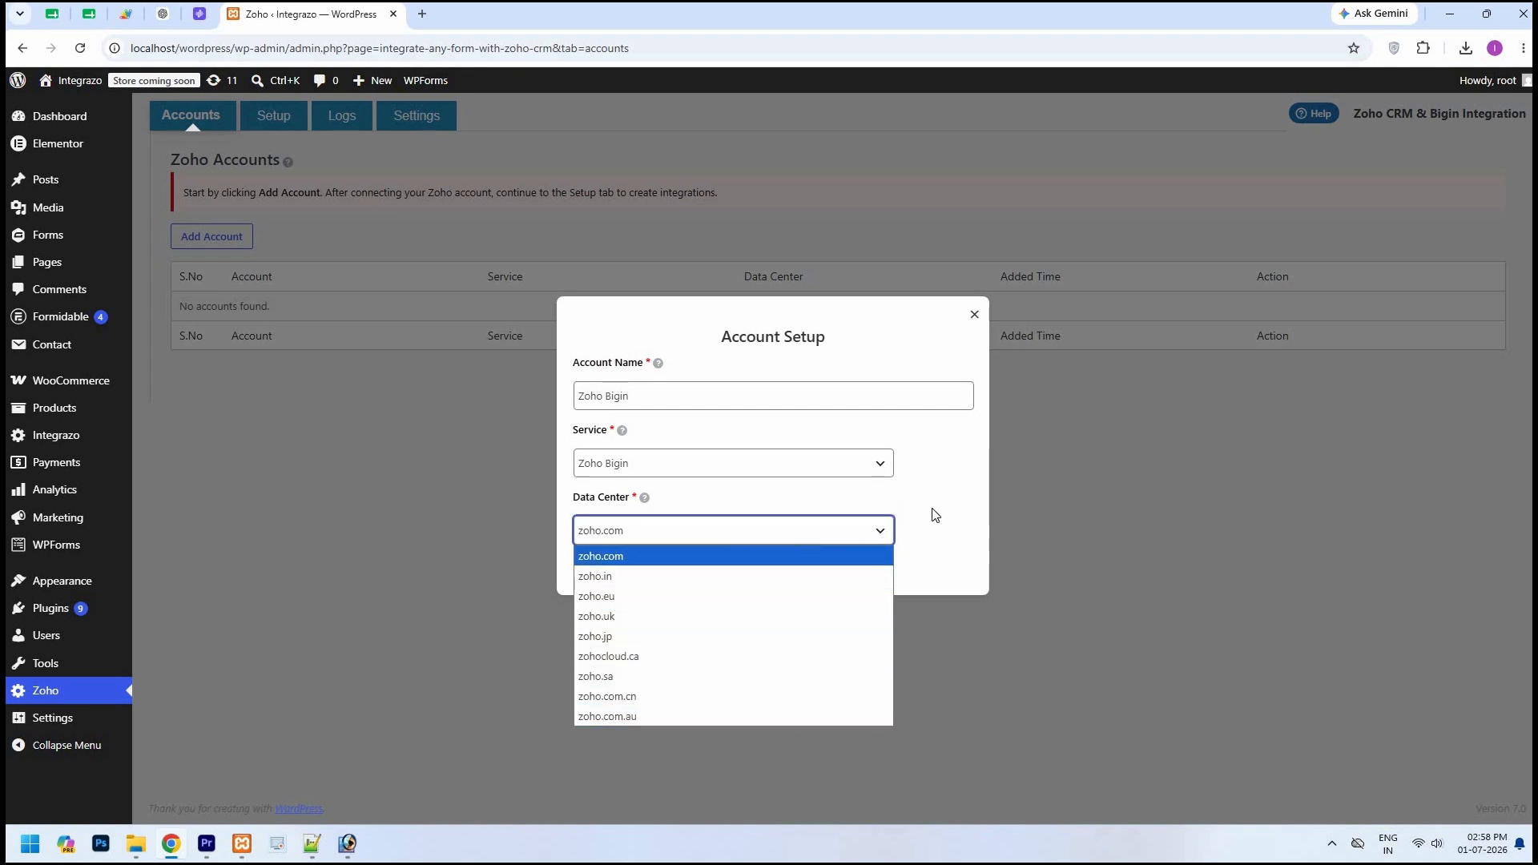
left_click(932, 529)
left_click(817, 590)
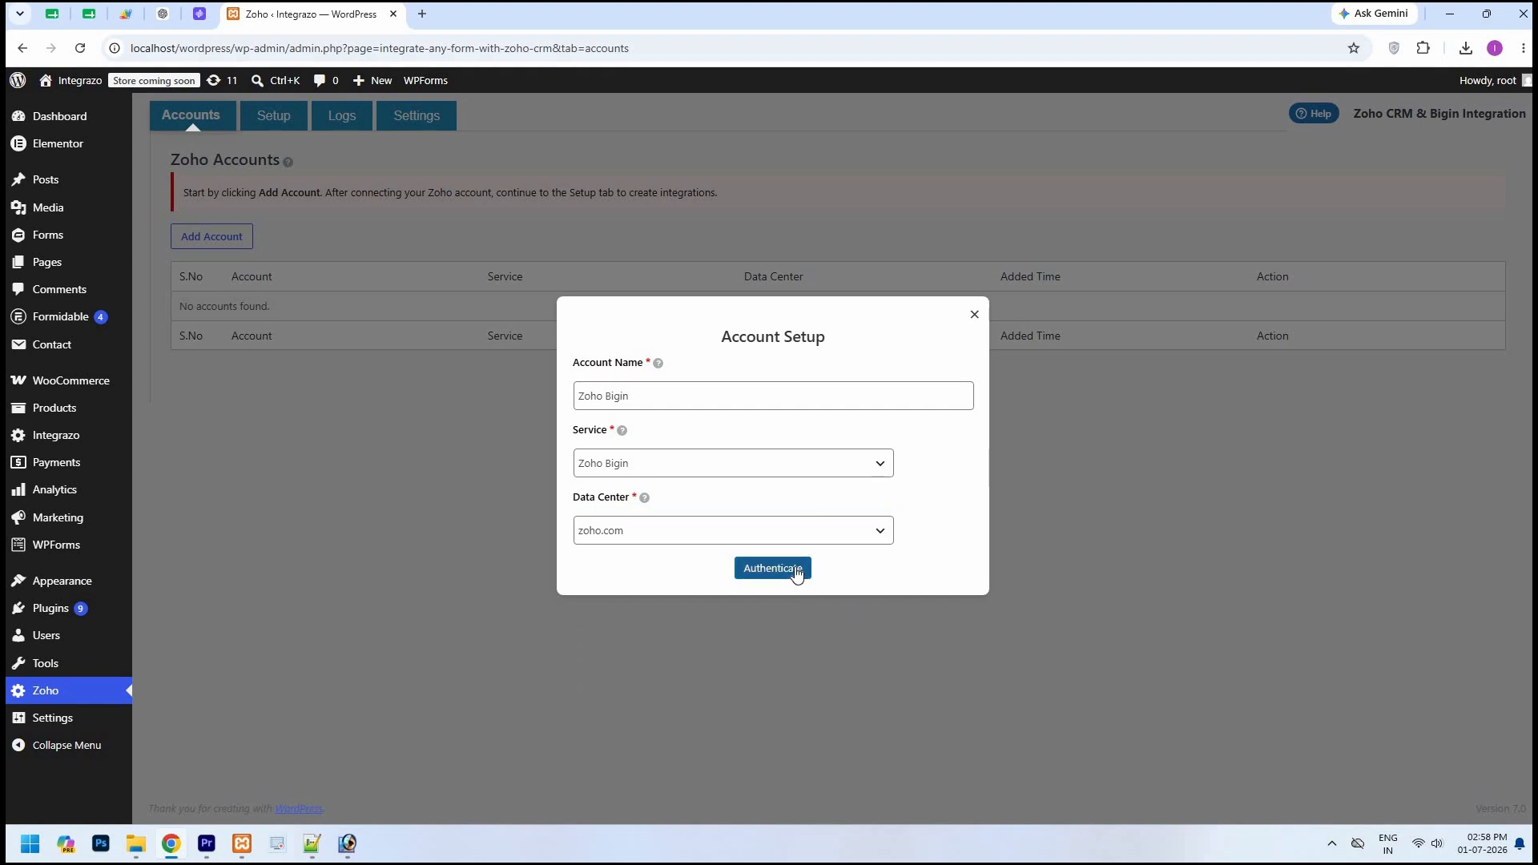
left_click(795, 568)
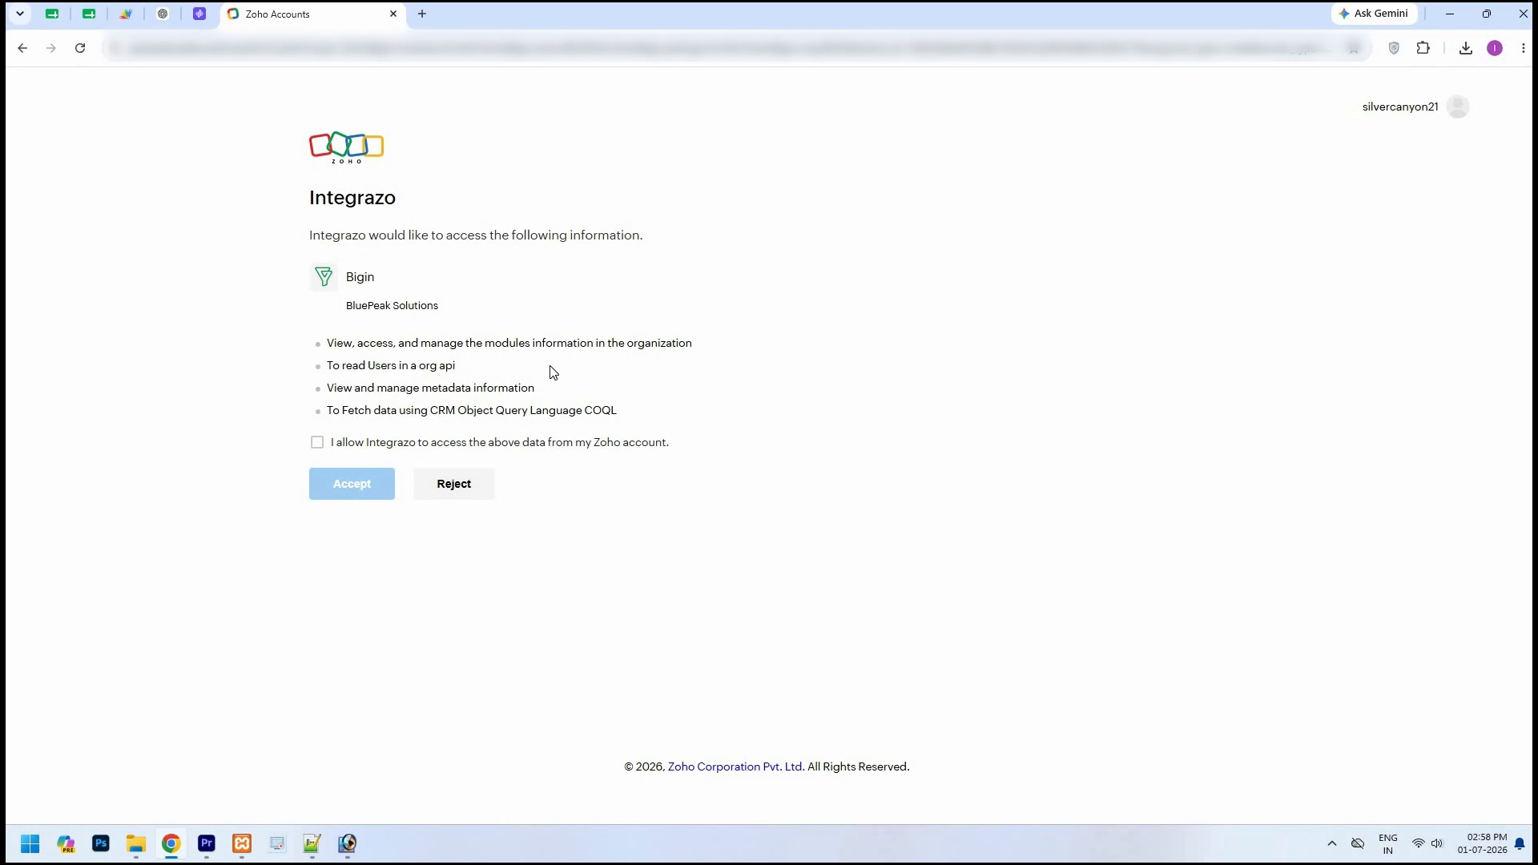
left_click(318, 445)
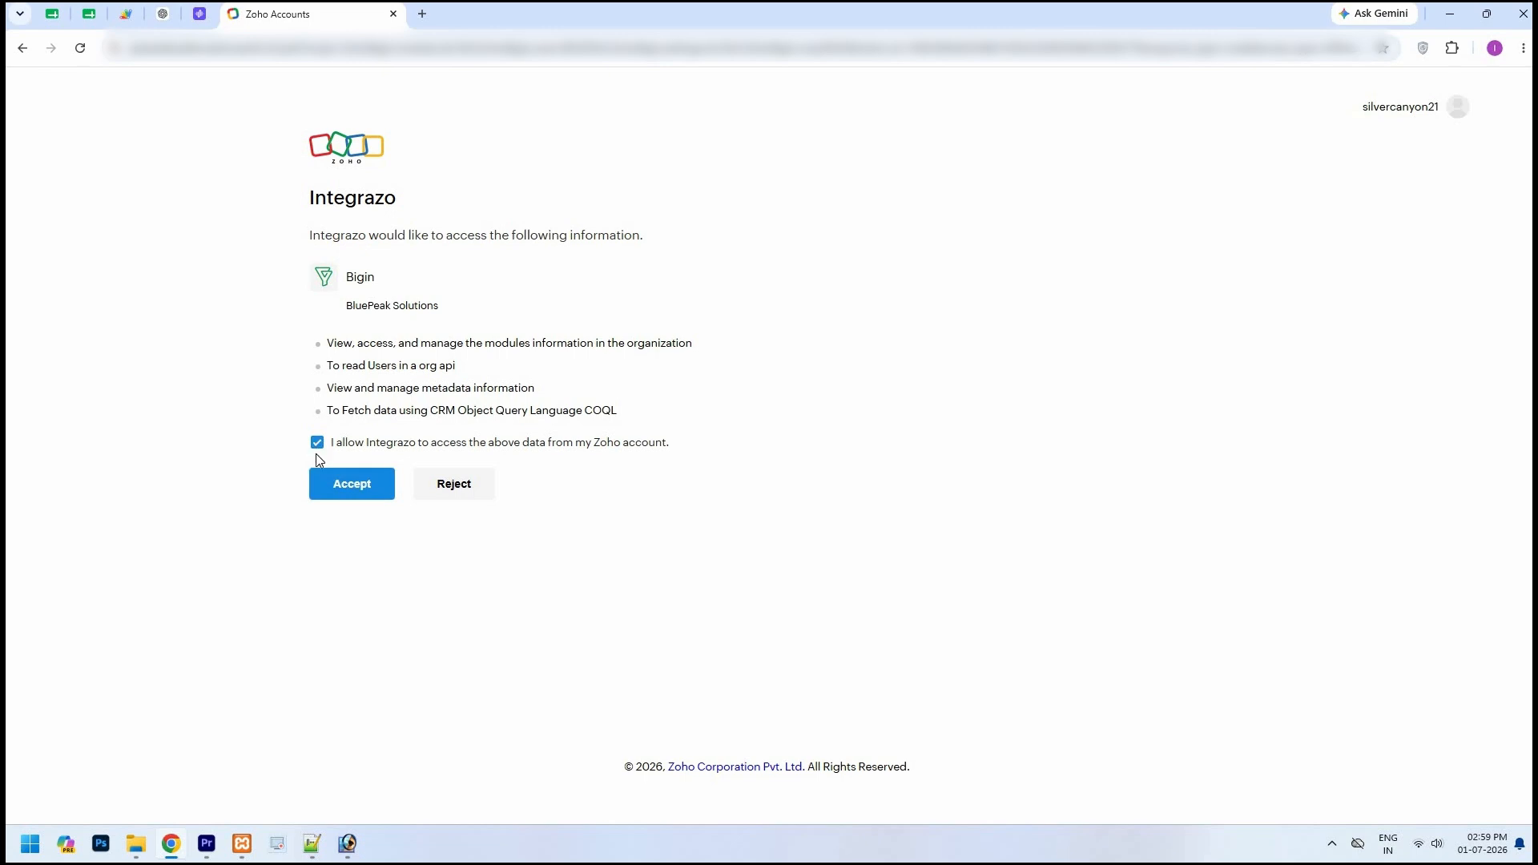
left_click(353, 488)
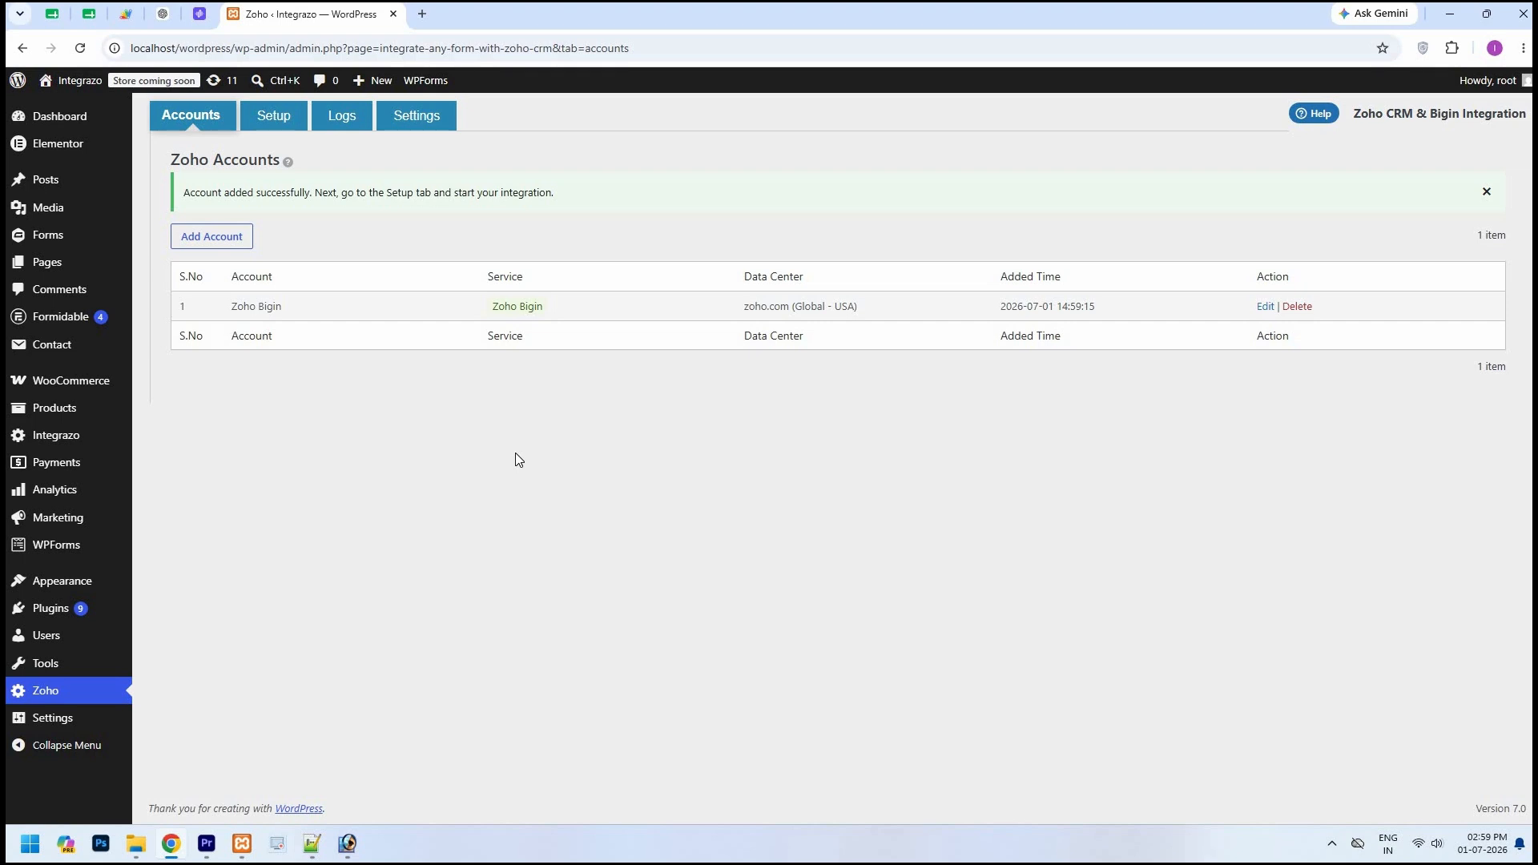
Start a new integration in the plugin's setup and name it "Test"
left_click(292, 124)
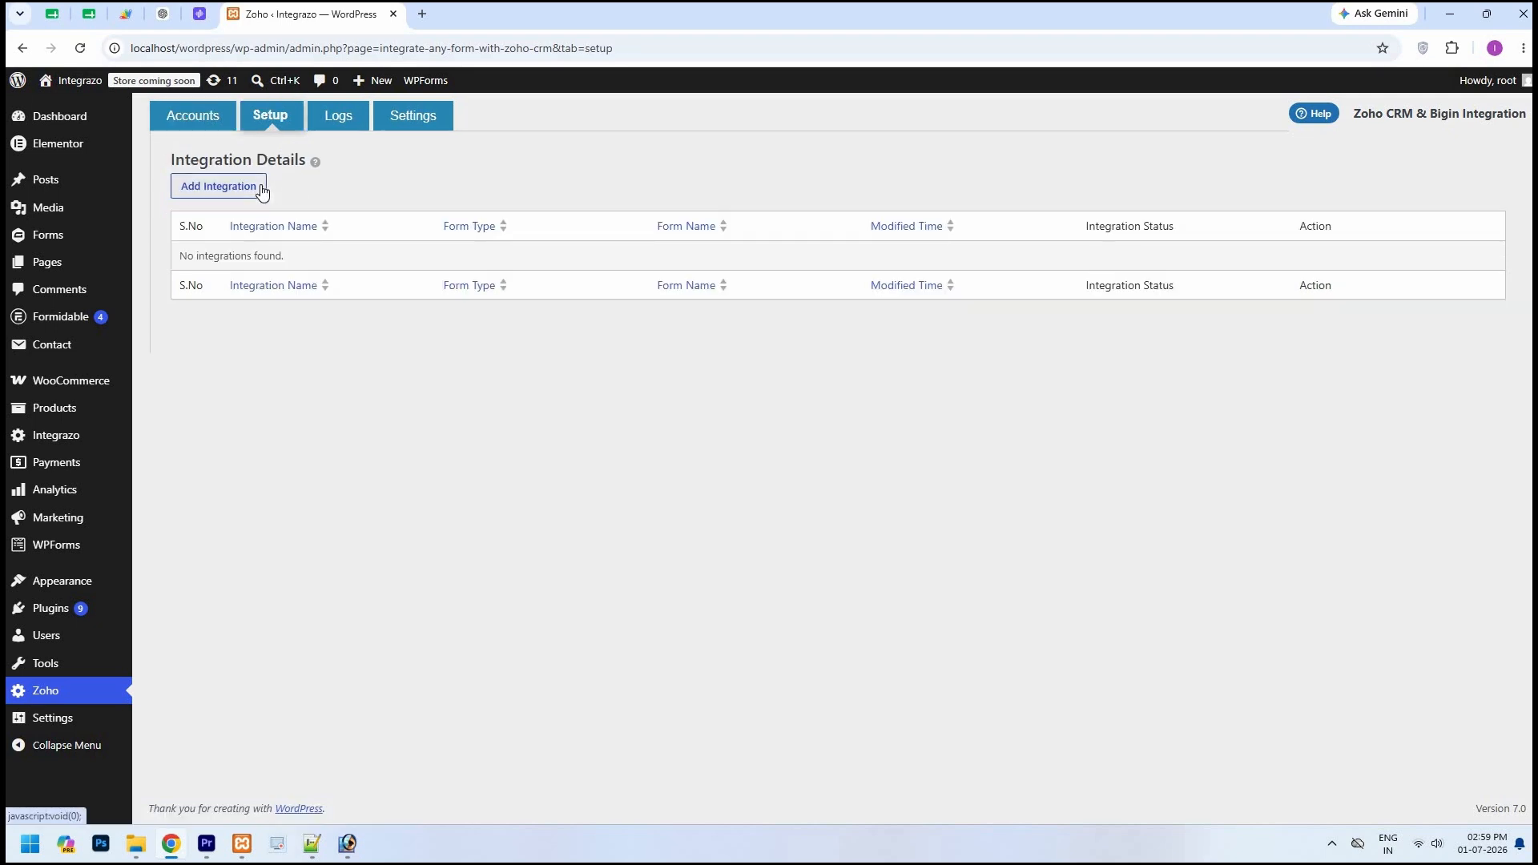
left_click(262, 189)
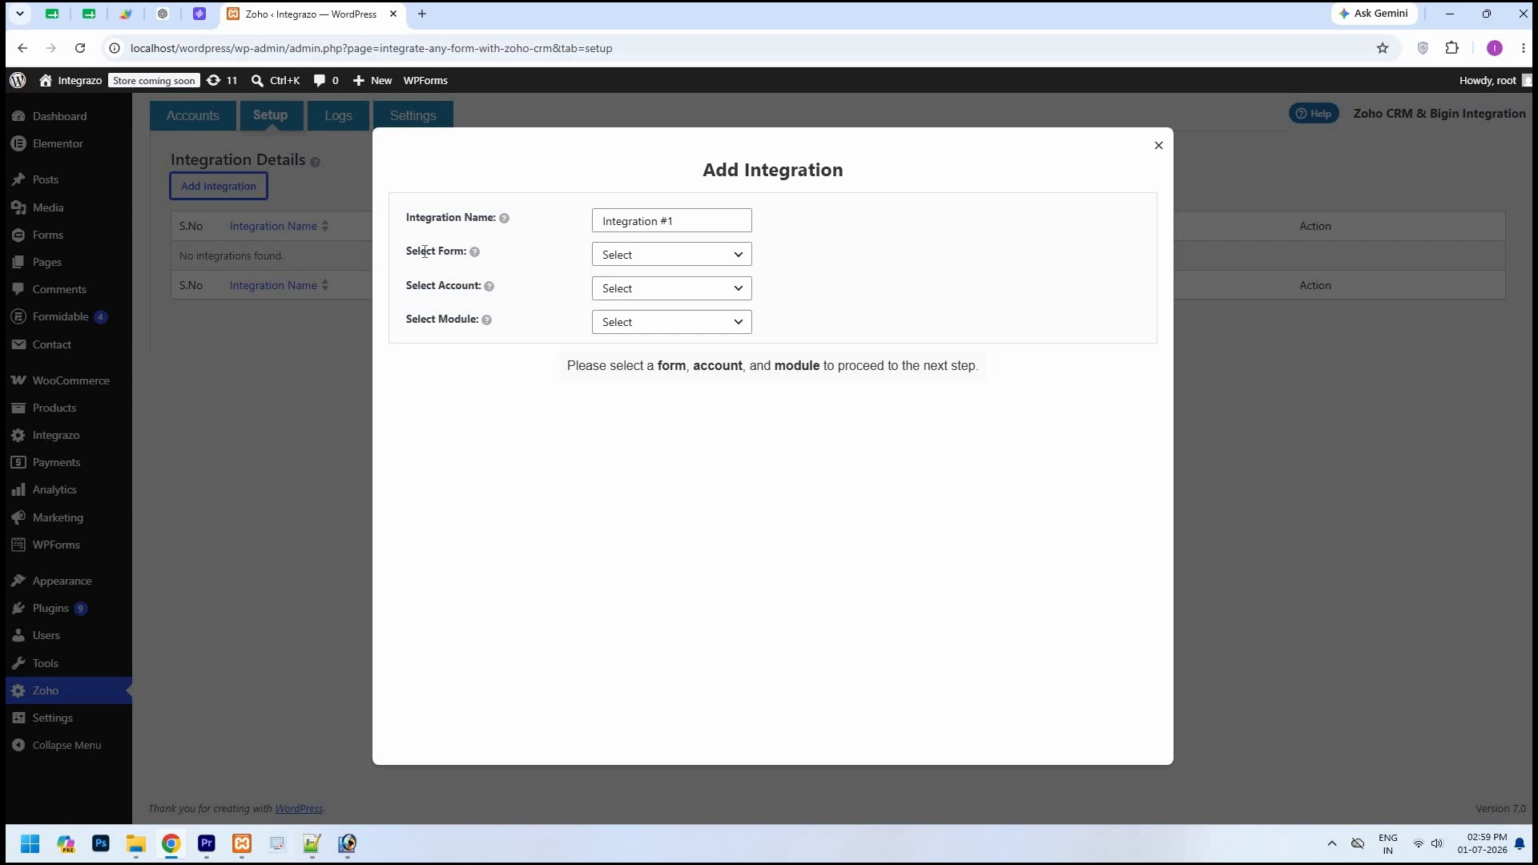
triple_click(709, 219)
type("Test")
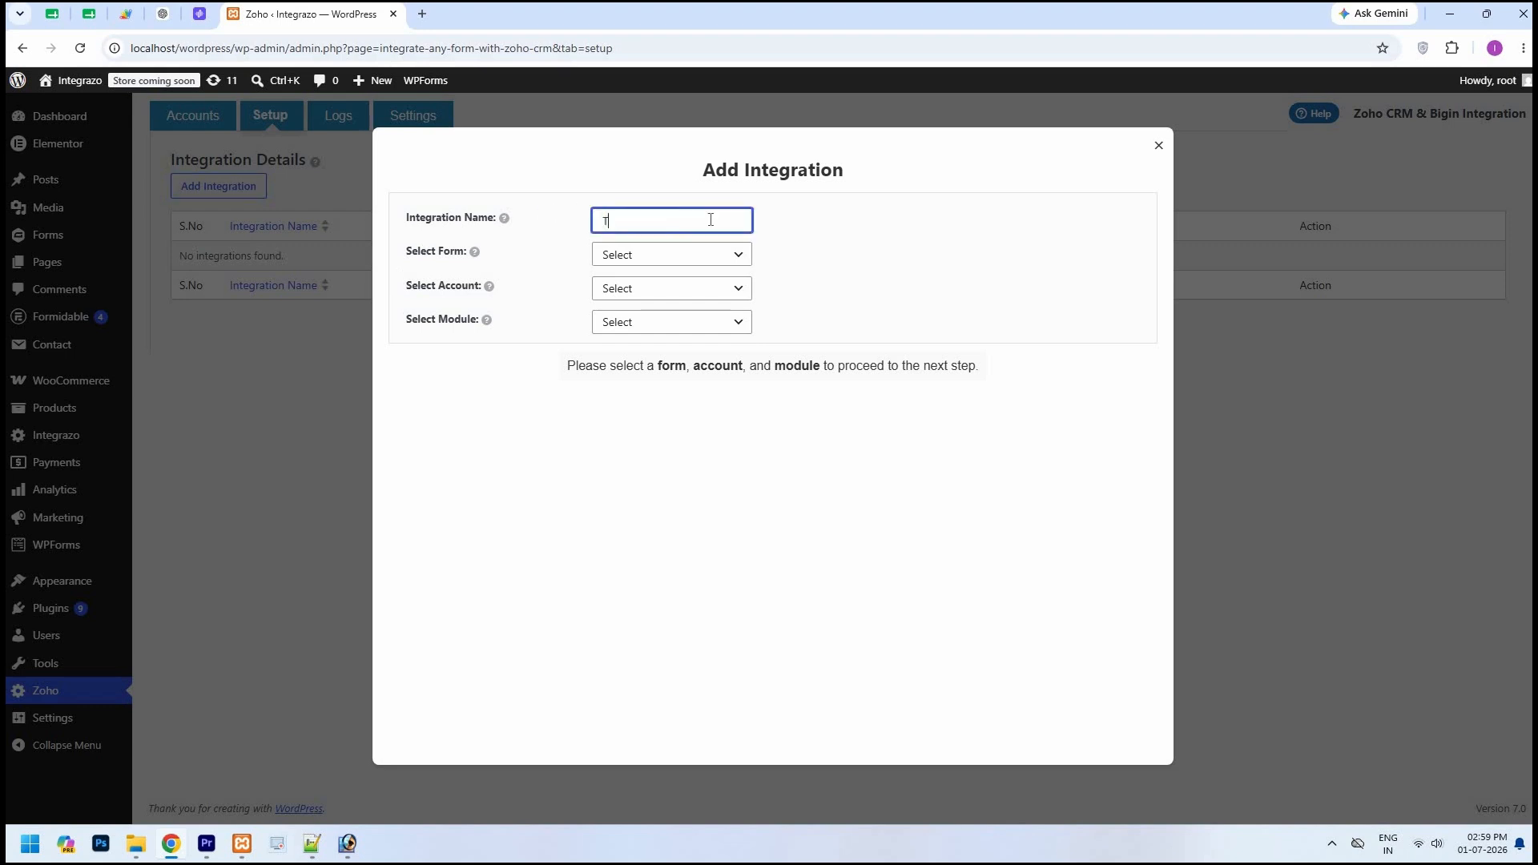
left_click(828, 224)
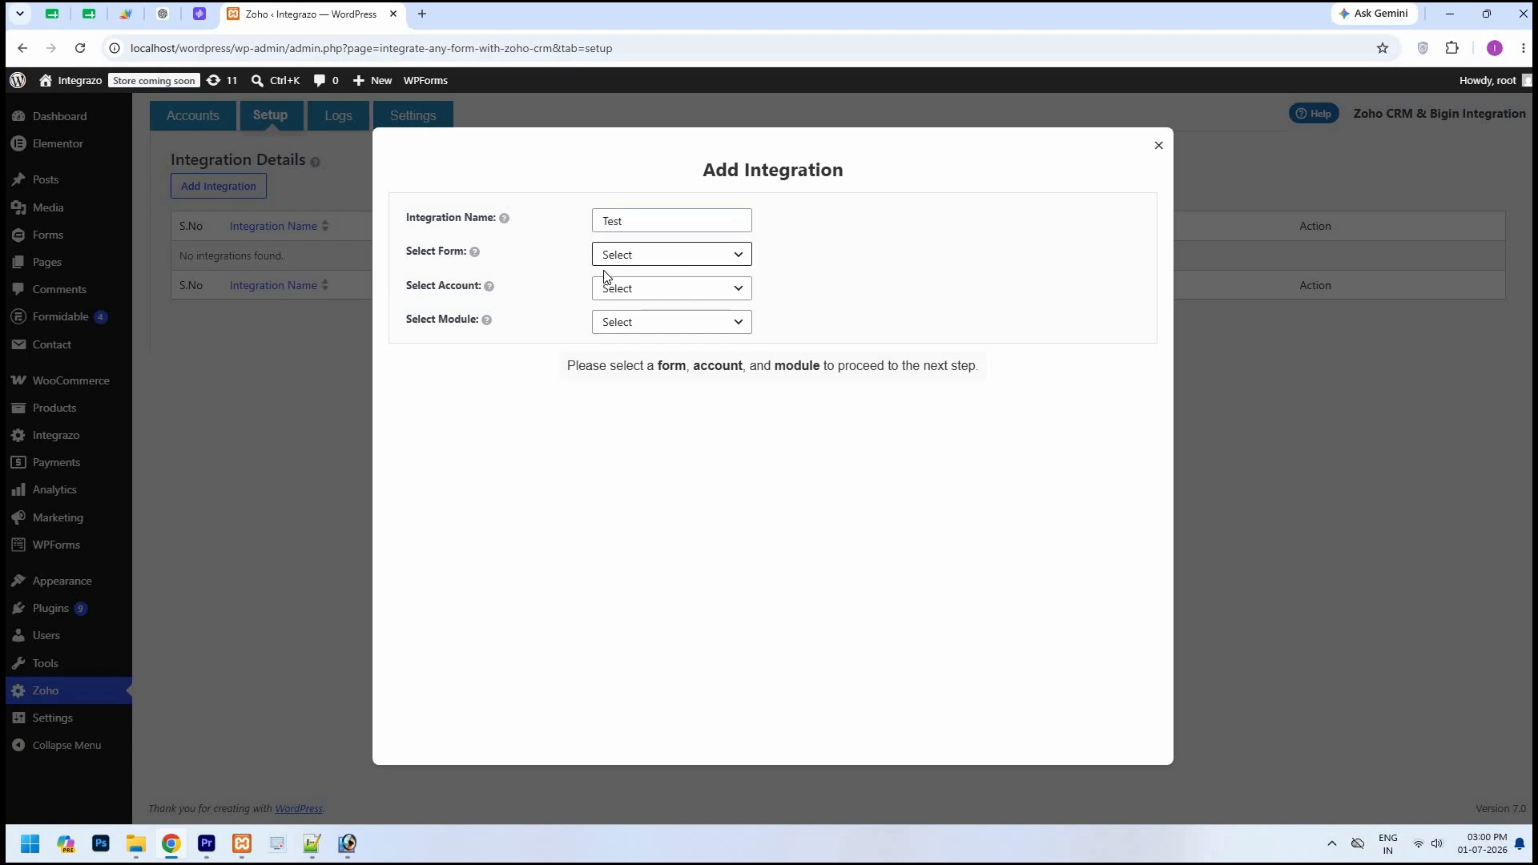
Set the integration's form to the Contact Form 7 "Contact form", its account to Zoho Bigin and its module to Contacts
left_click(744, 258)
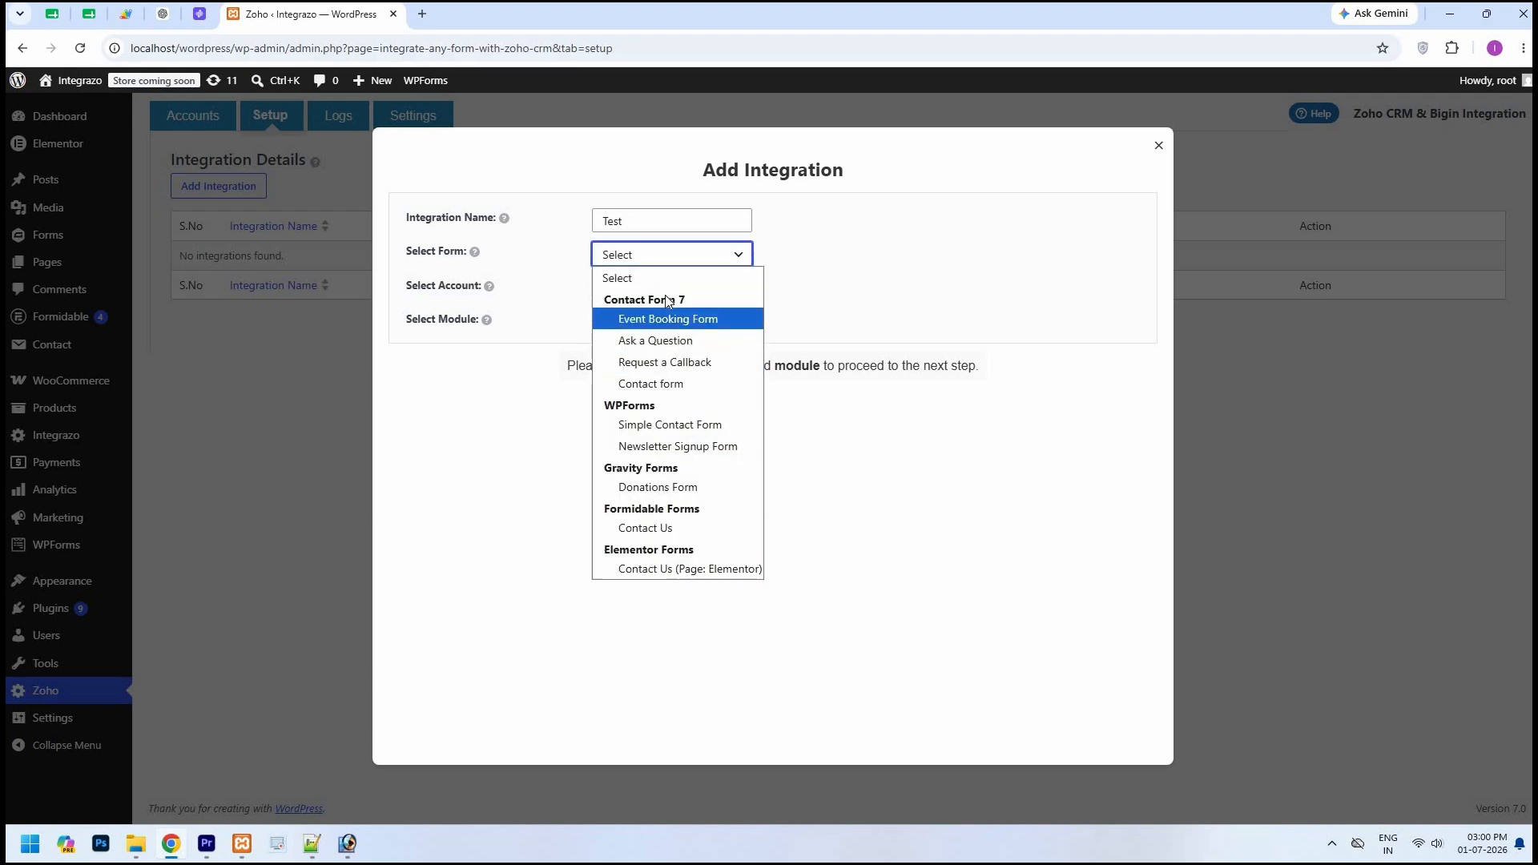
left_click(681, 383)
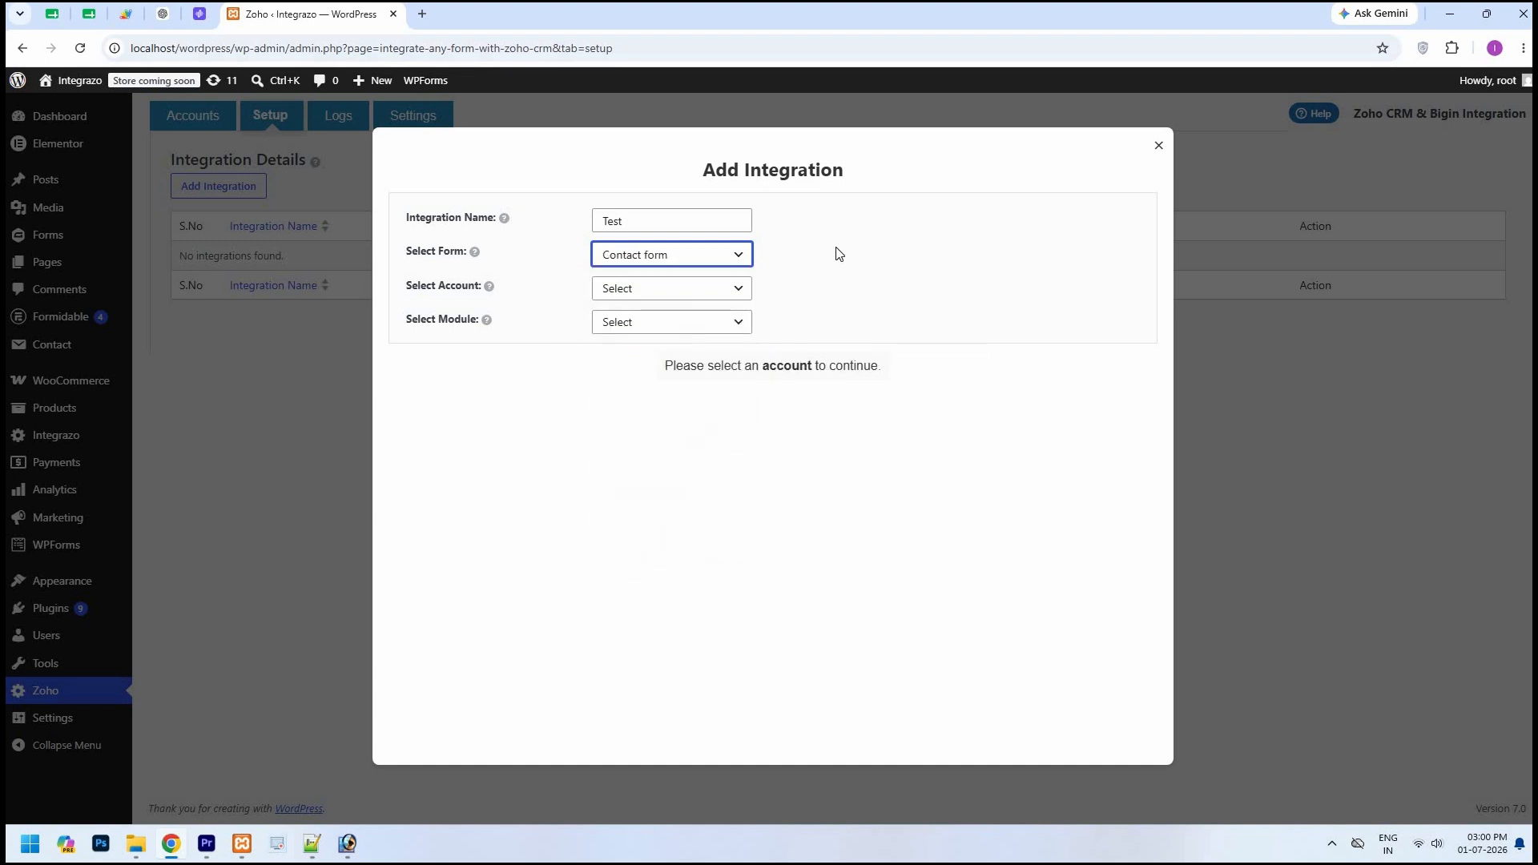
left_click(735, 290)
left_click(711, 355)
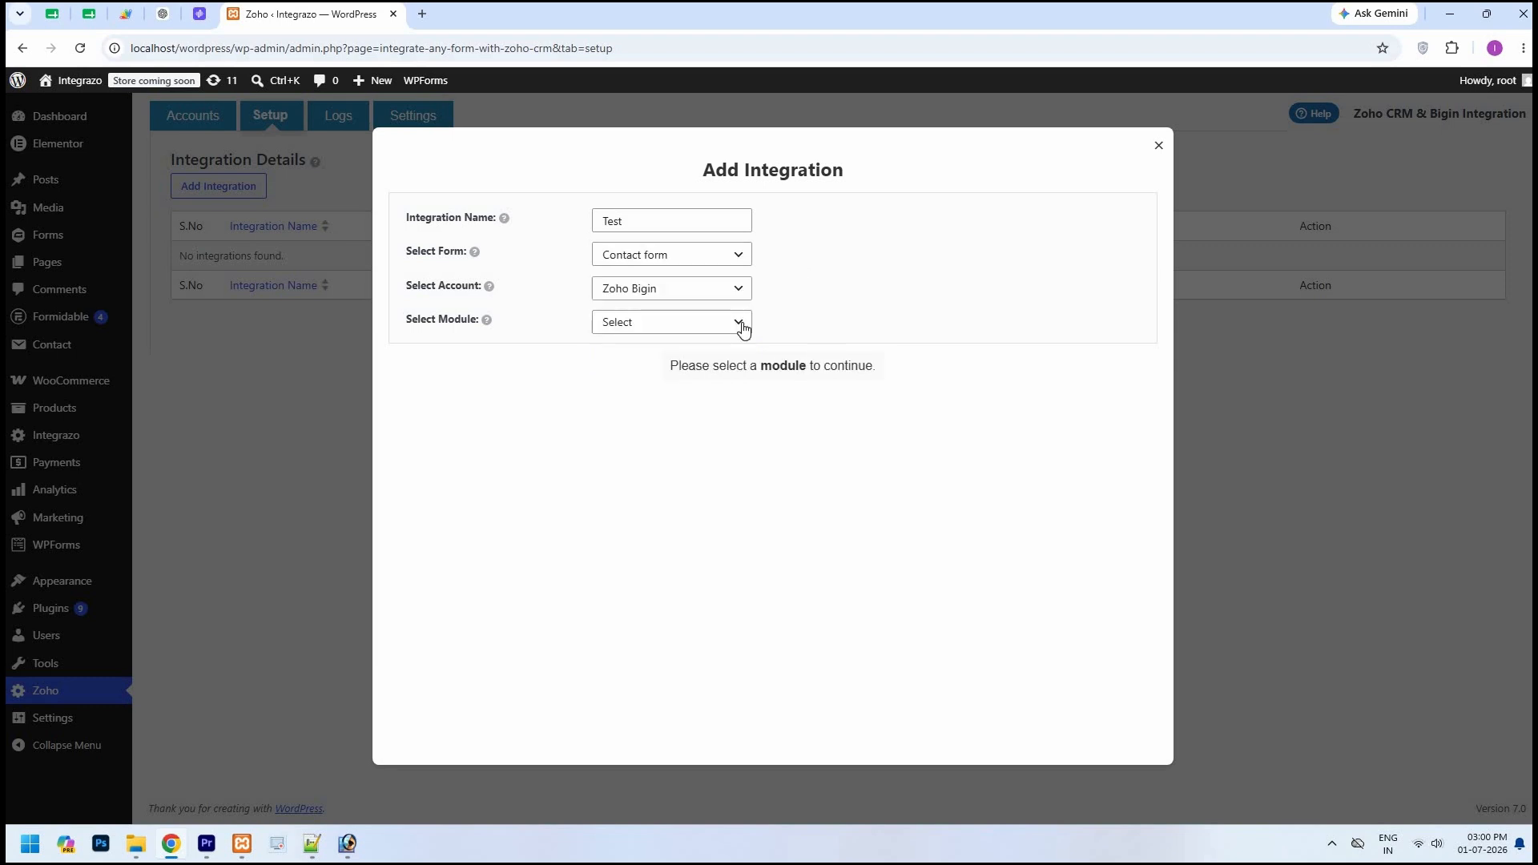
left_click(742, 325)
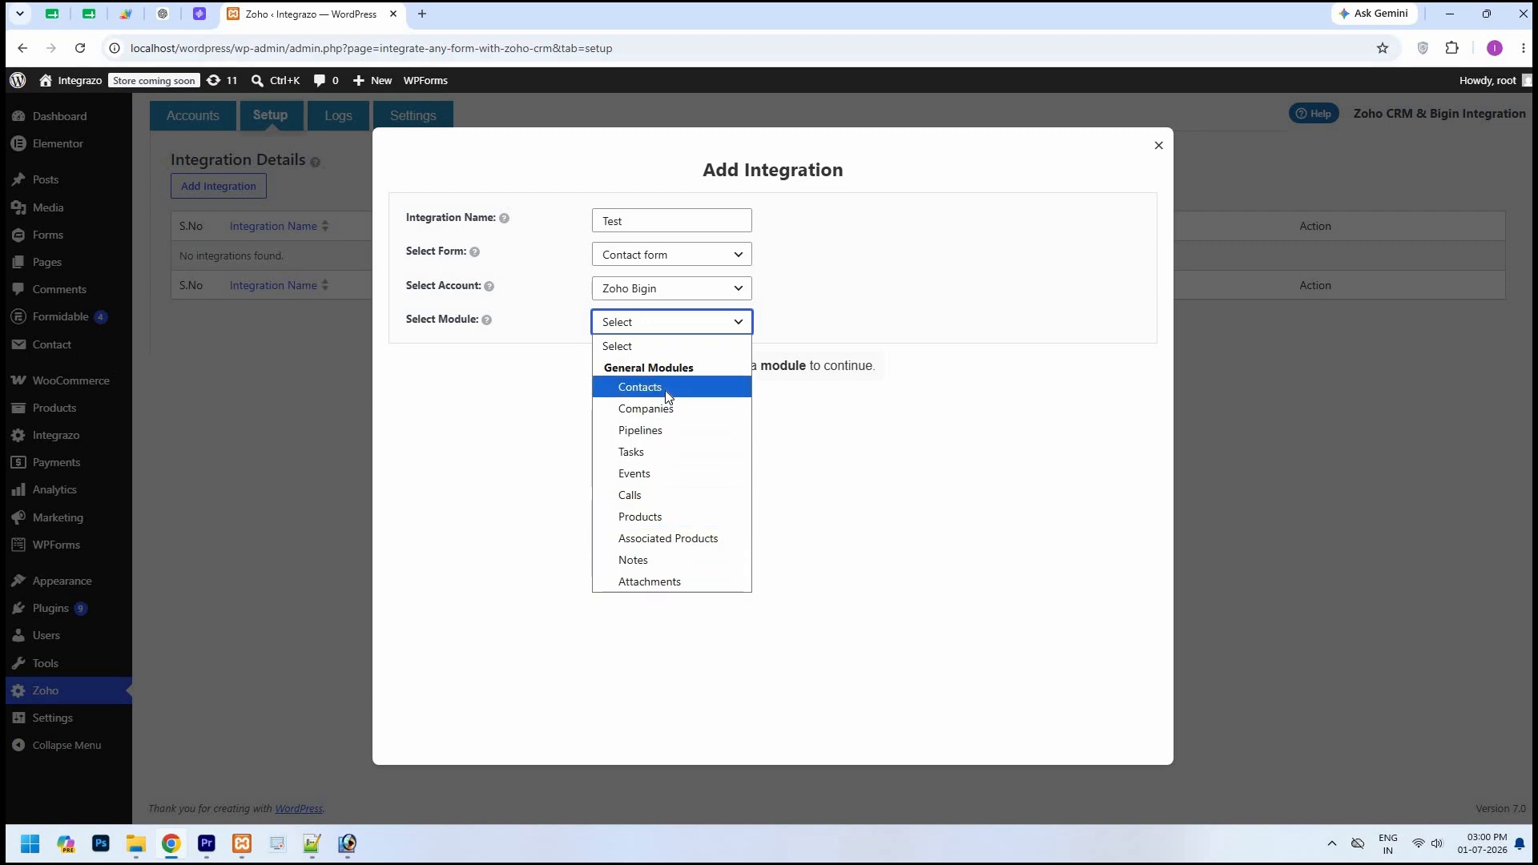
key("Return")
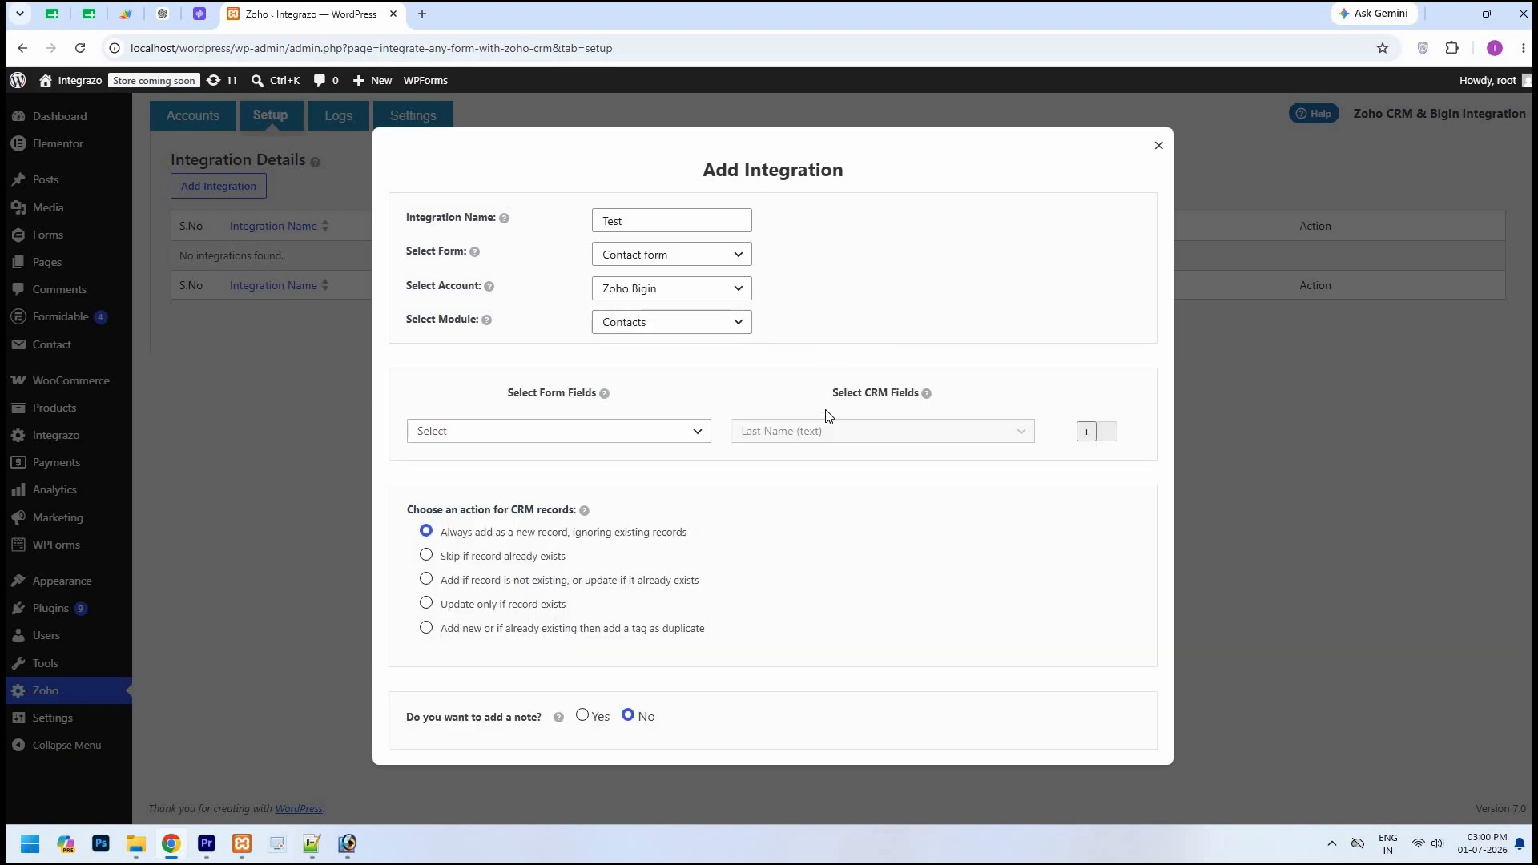
Map the your-name form field to the Last Name CRM field
left_click(698, 435)
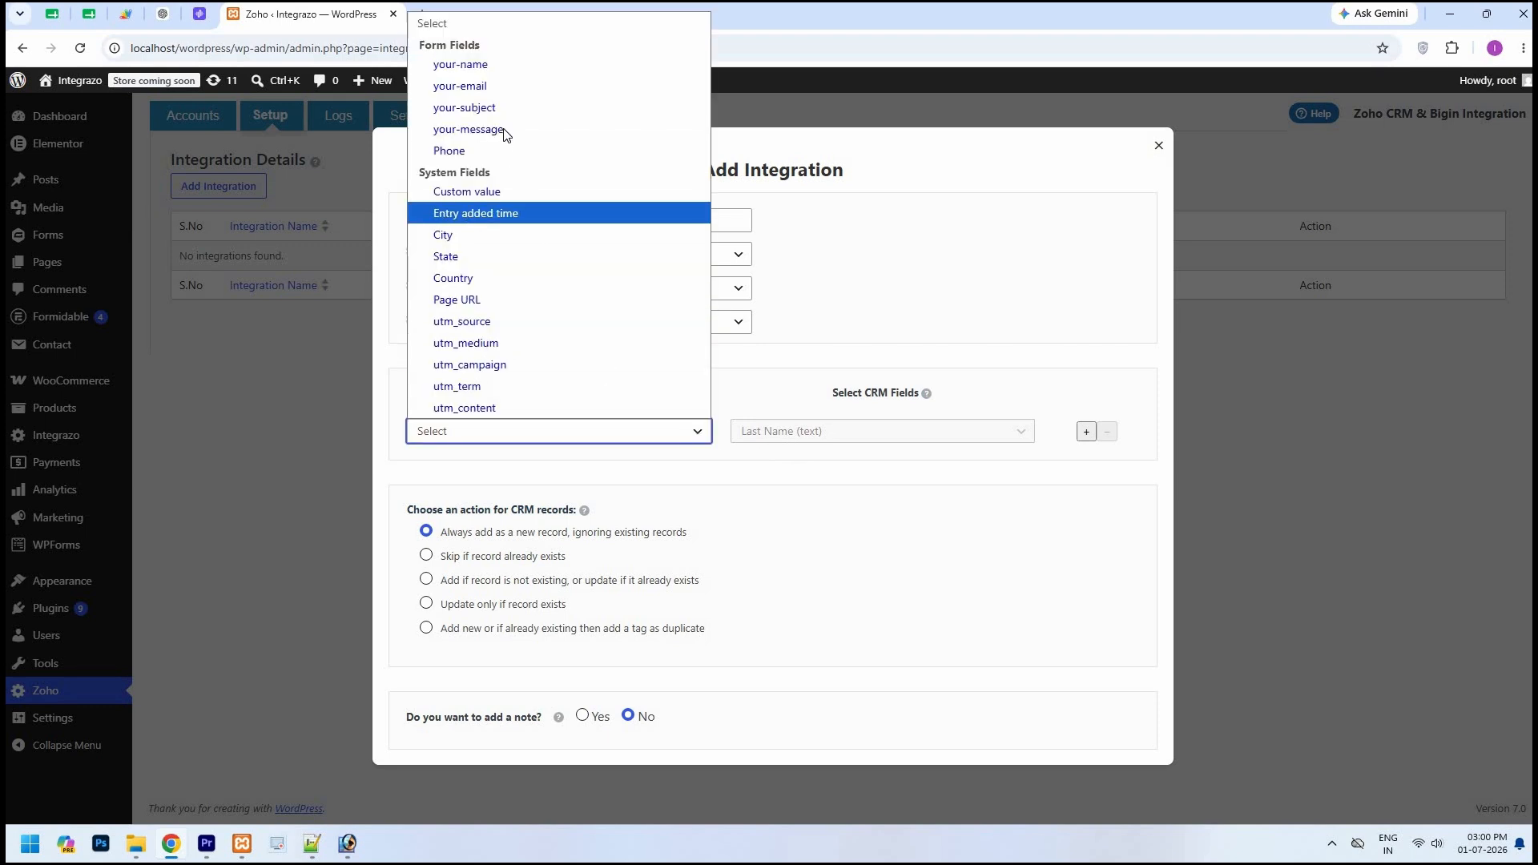
key("Up")
key("Up")
key("Up")
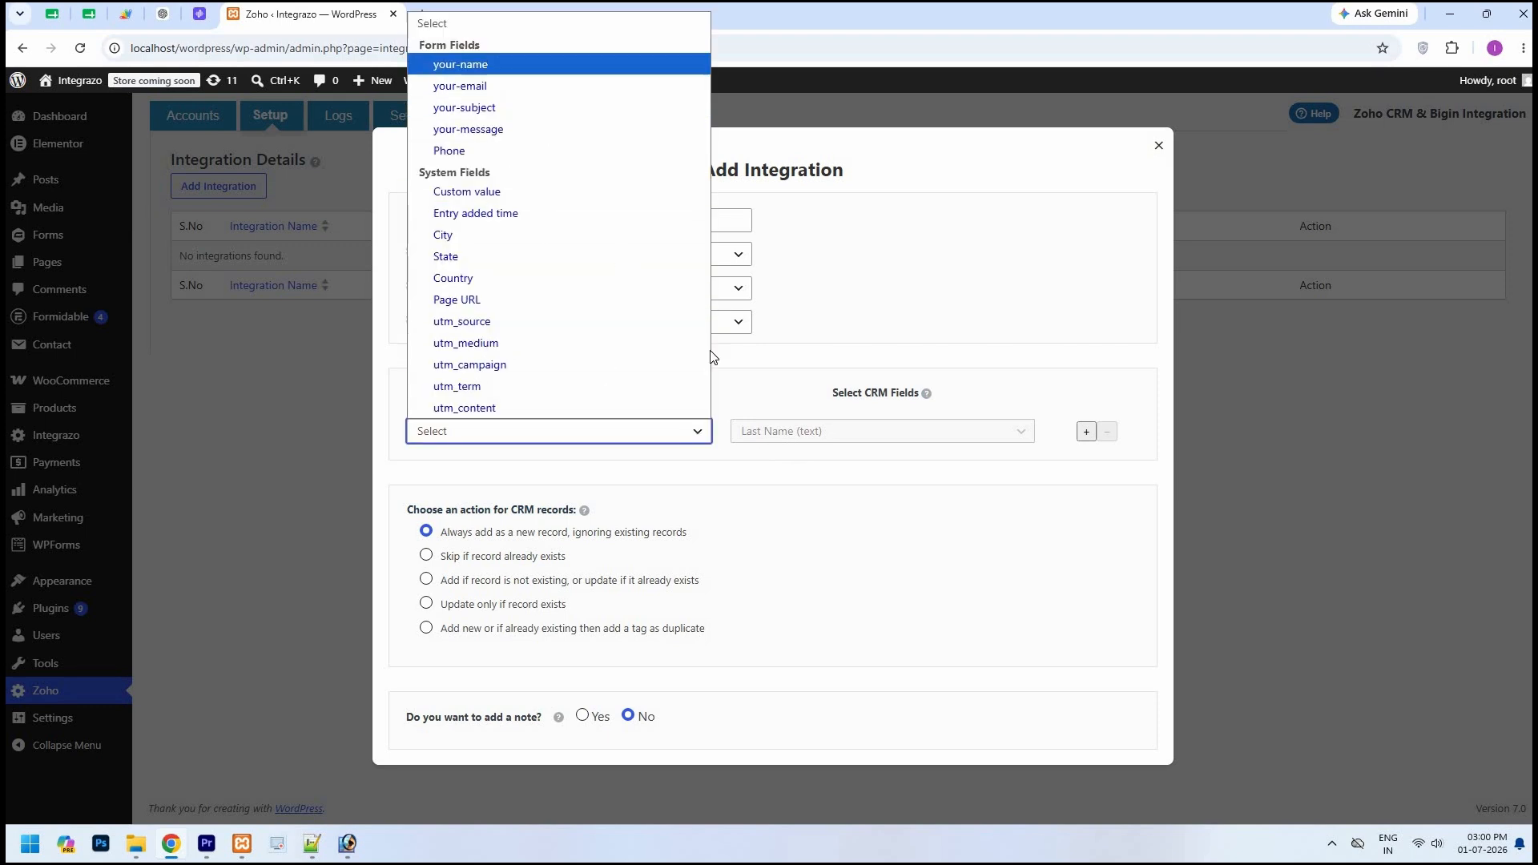
key("Return")
Add a second mapping row that links the your-email form field to the Email CRM field
left_click(1085, 432)
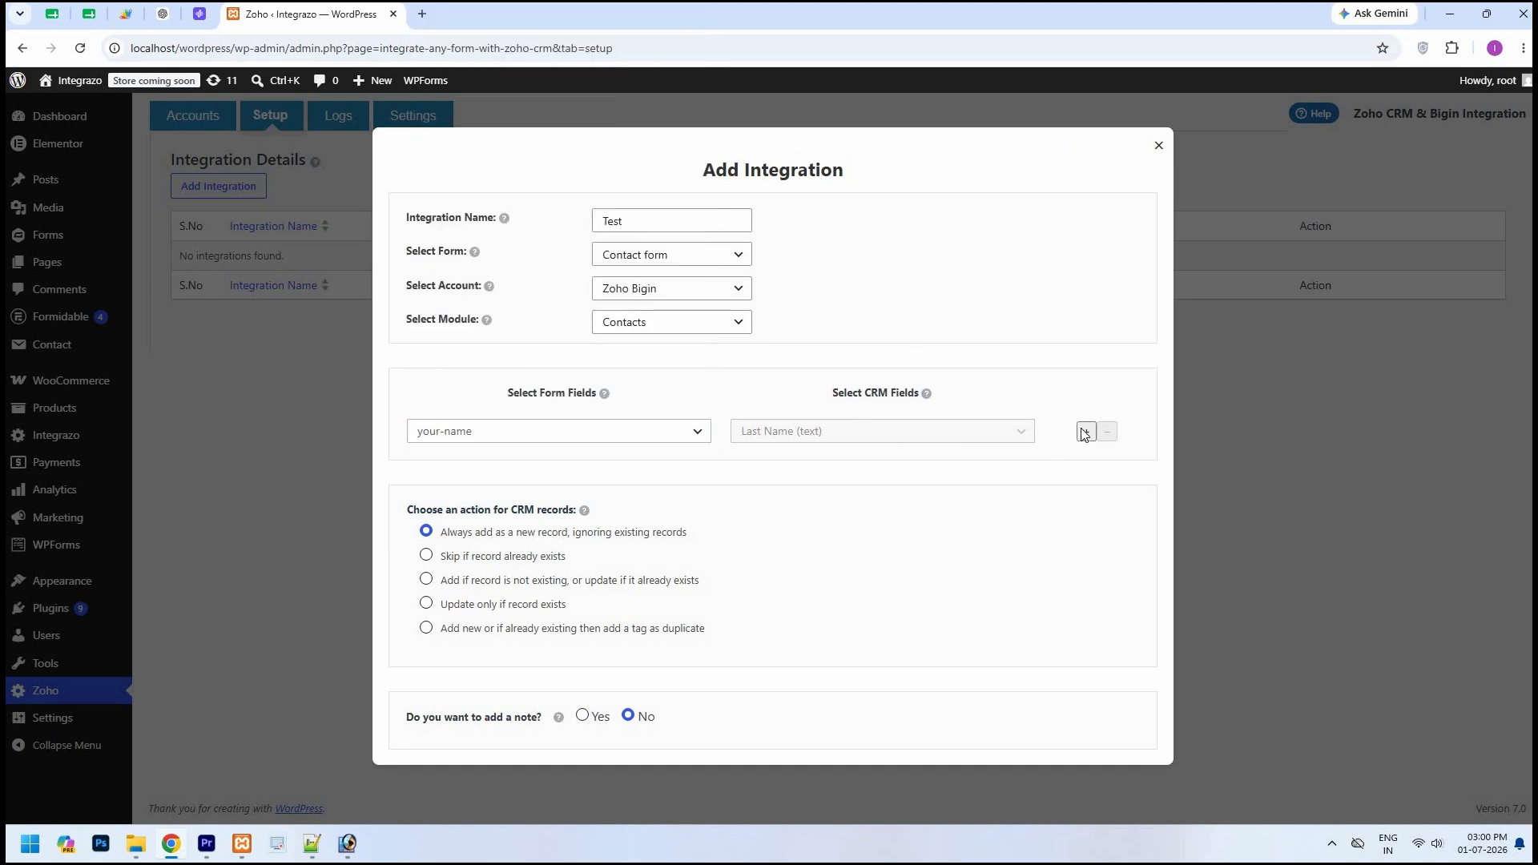
left_click(930, 477)
scroll(814, 227, "down", 1)
key("Up")
key("Up")
key("Return")
left_click(699, 478)
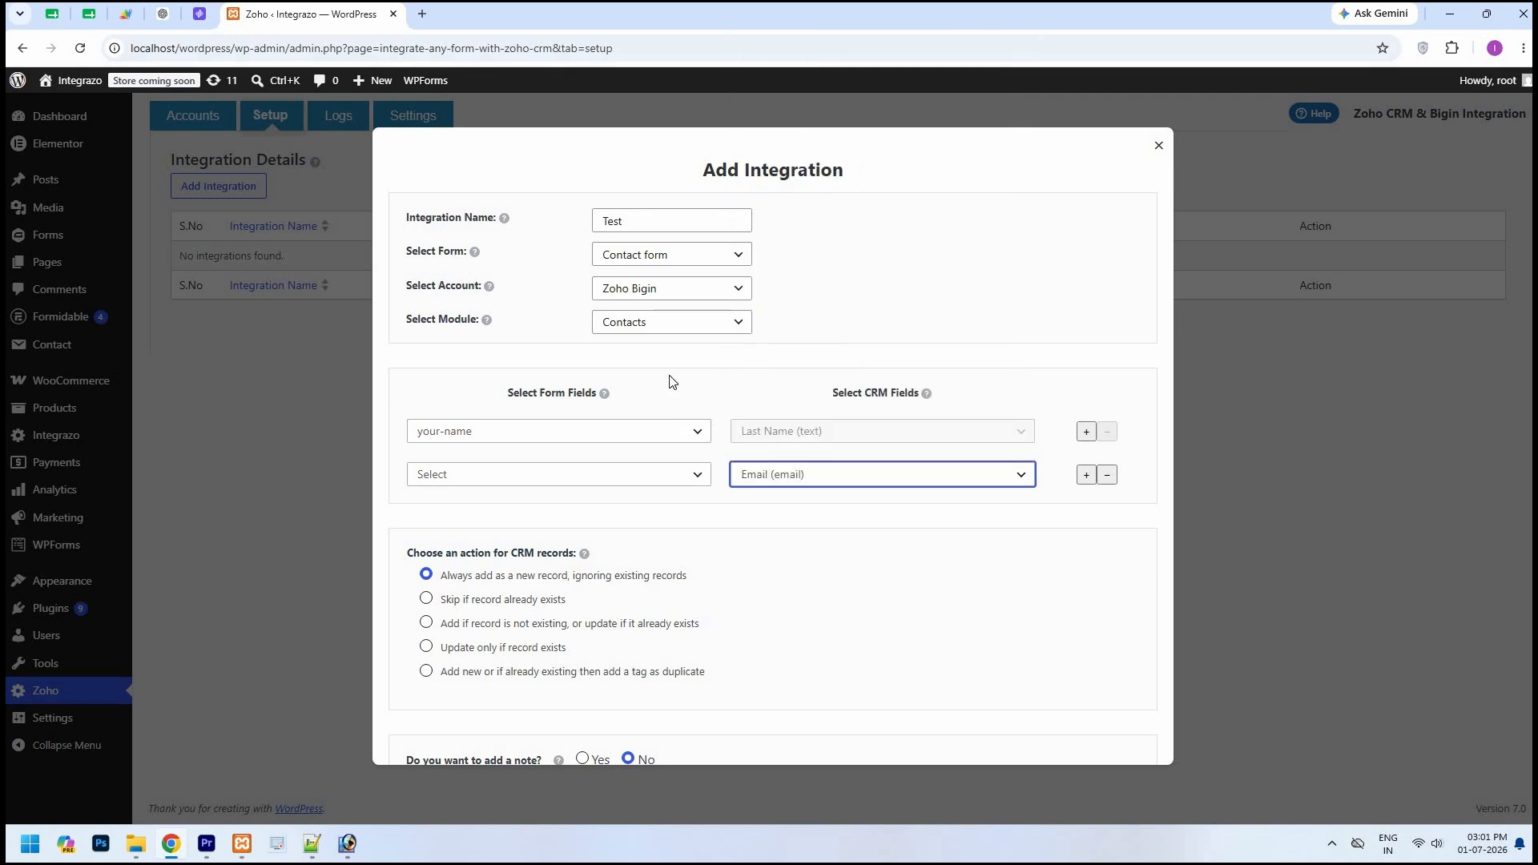
key("Up")
key("Up")
key("Up")
key("Up")
key("Up")
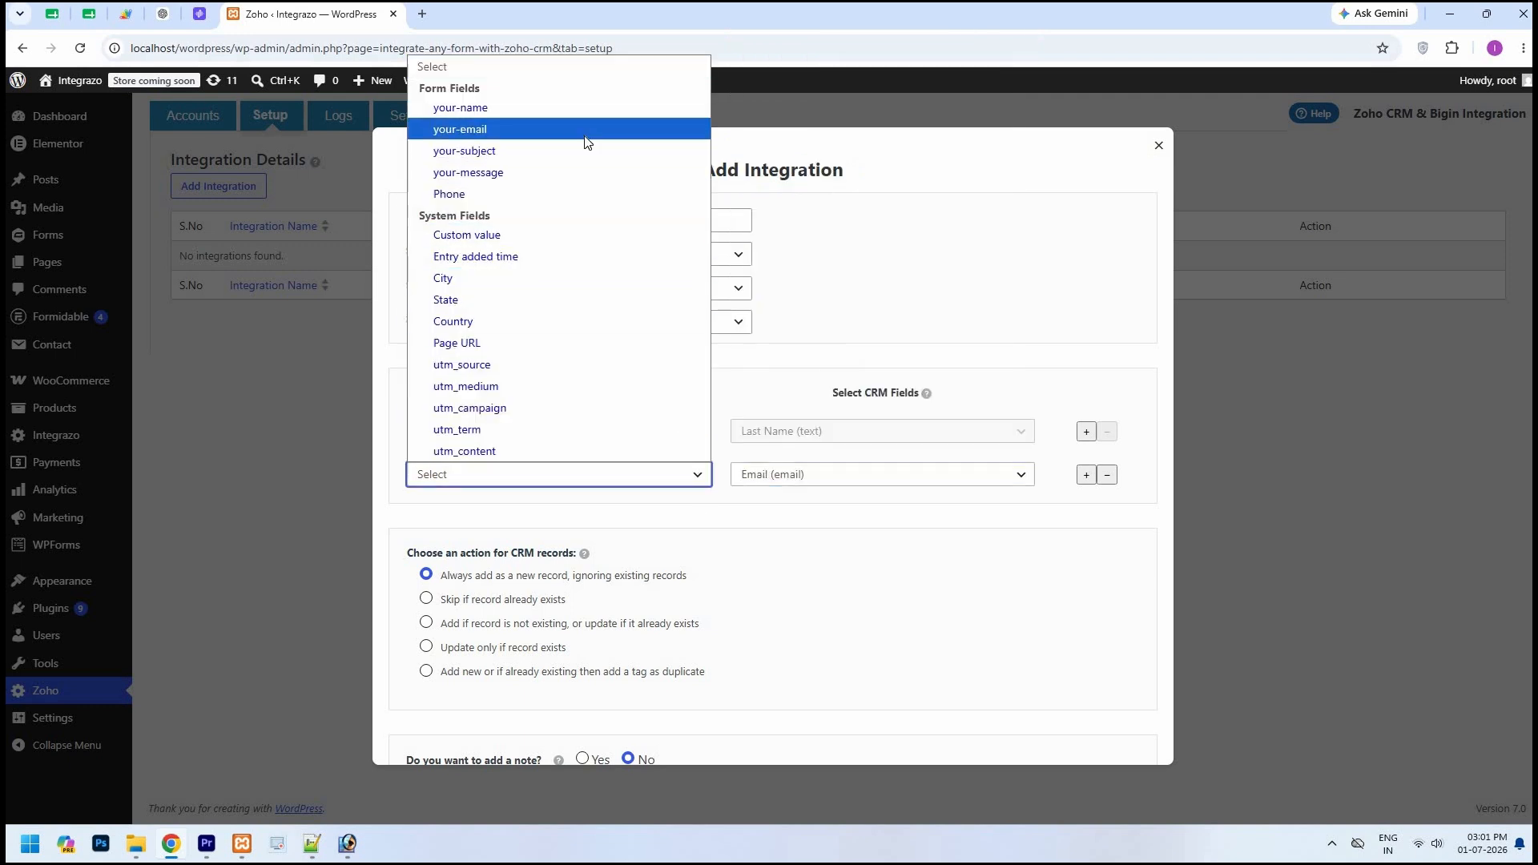
key("Return")
Examine the general and premium CRM fields offered in an extra mapping row, and remove that row
left_click(1086, 482)
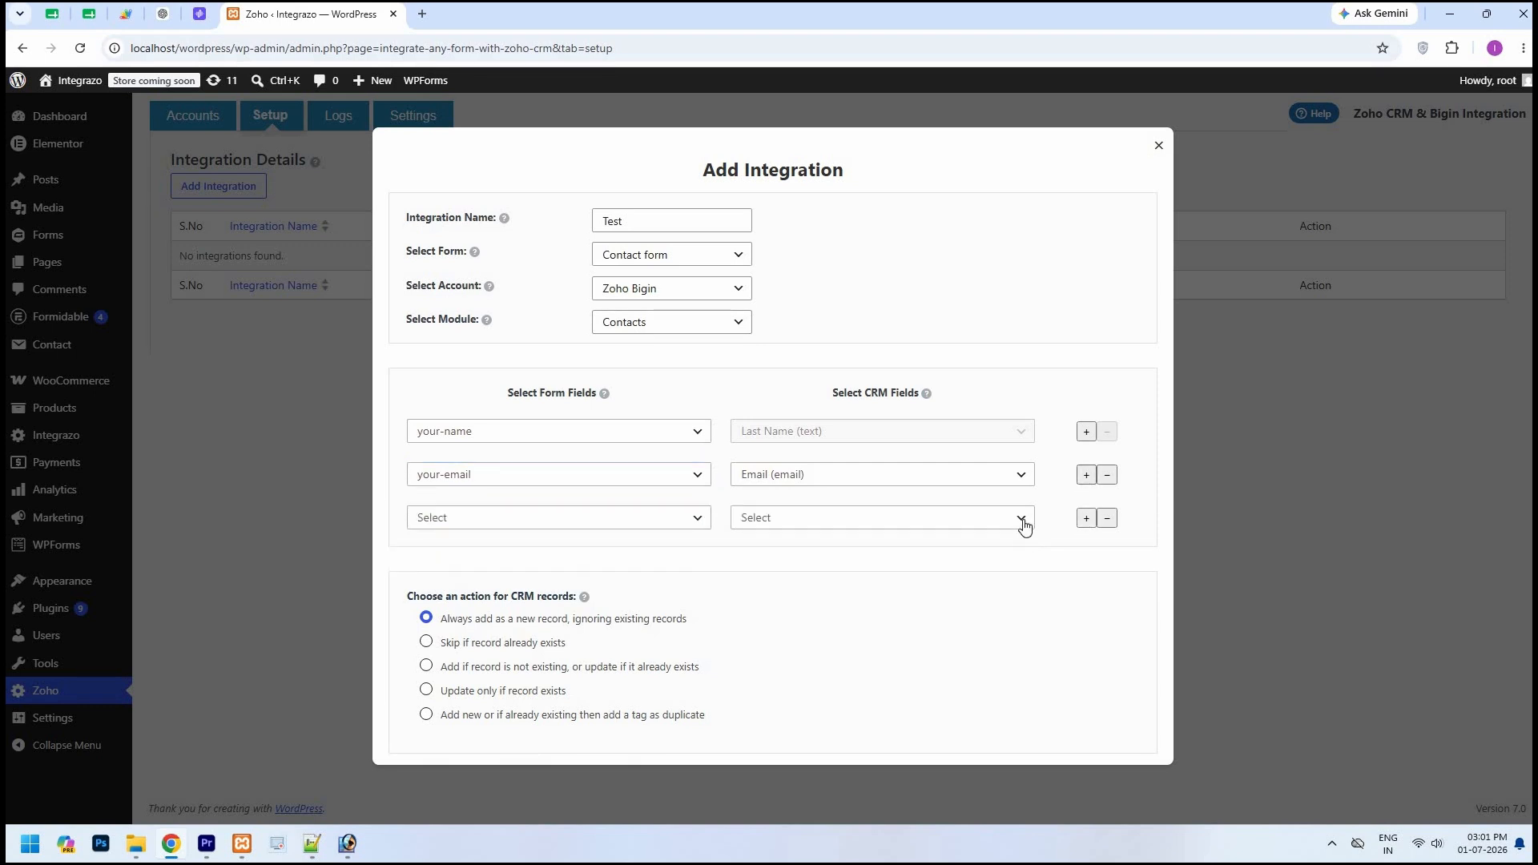
left_click(1022, 519)
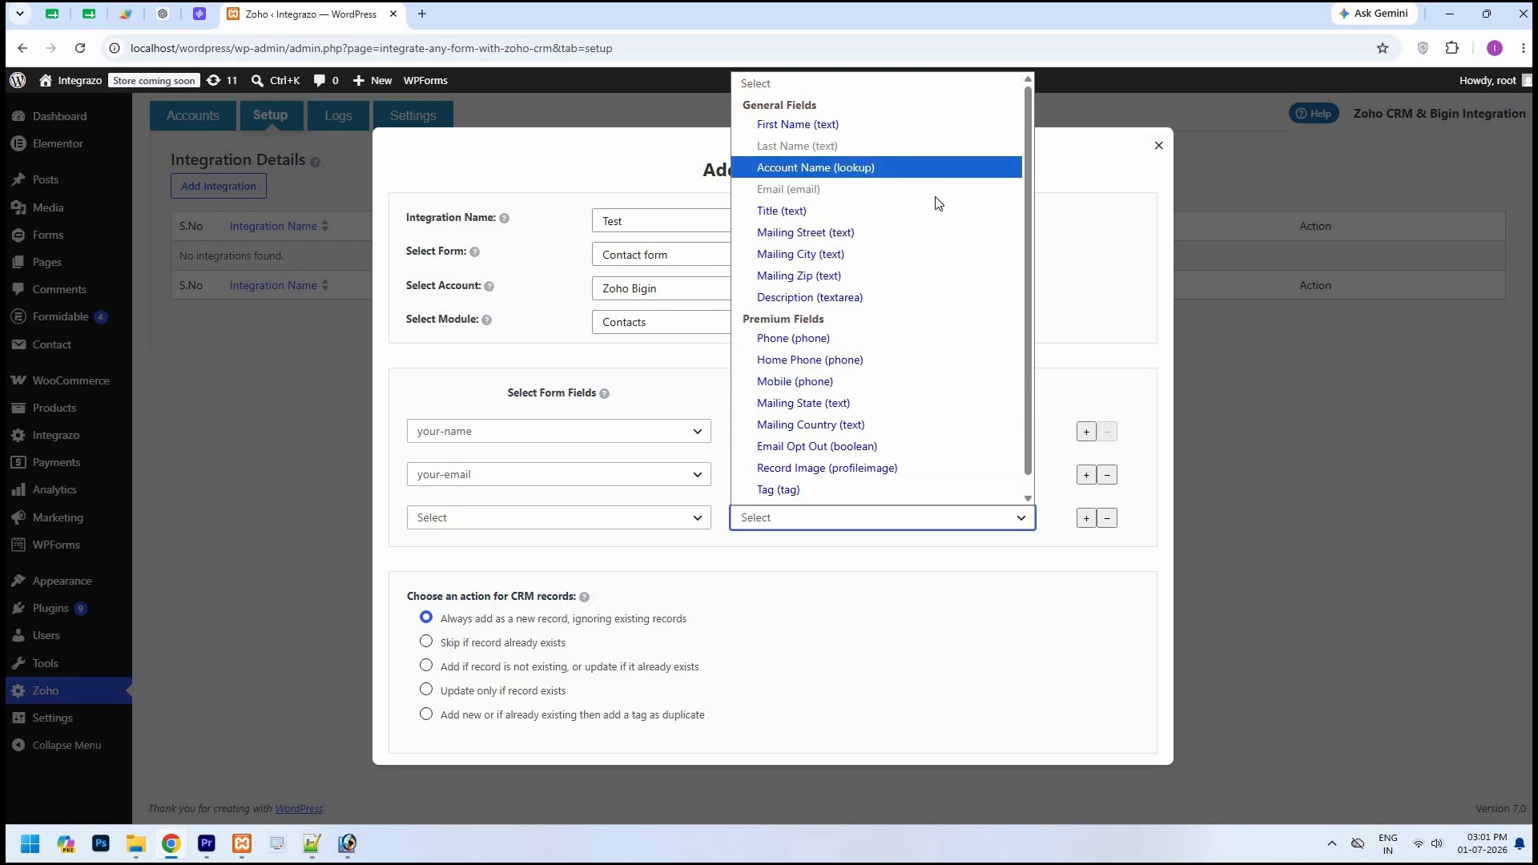
key("Down")
key("Down")
key("Down")
key("Down")
key("Down")
key("Down")
key("Down")
key("Down")
key("Down")
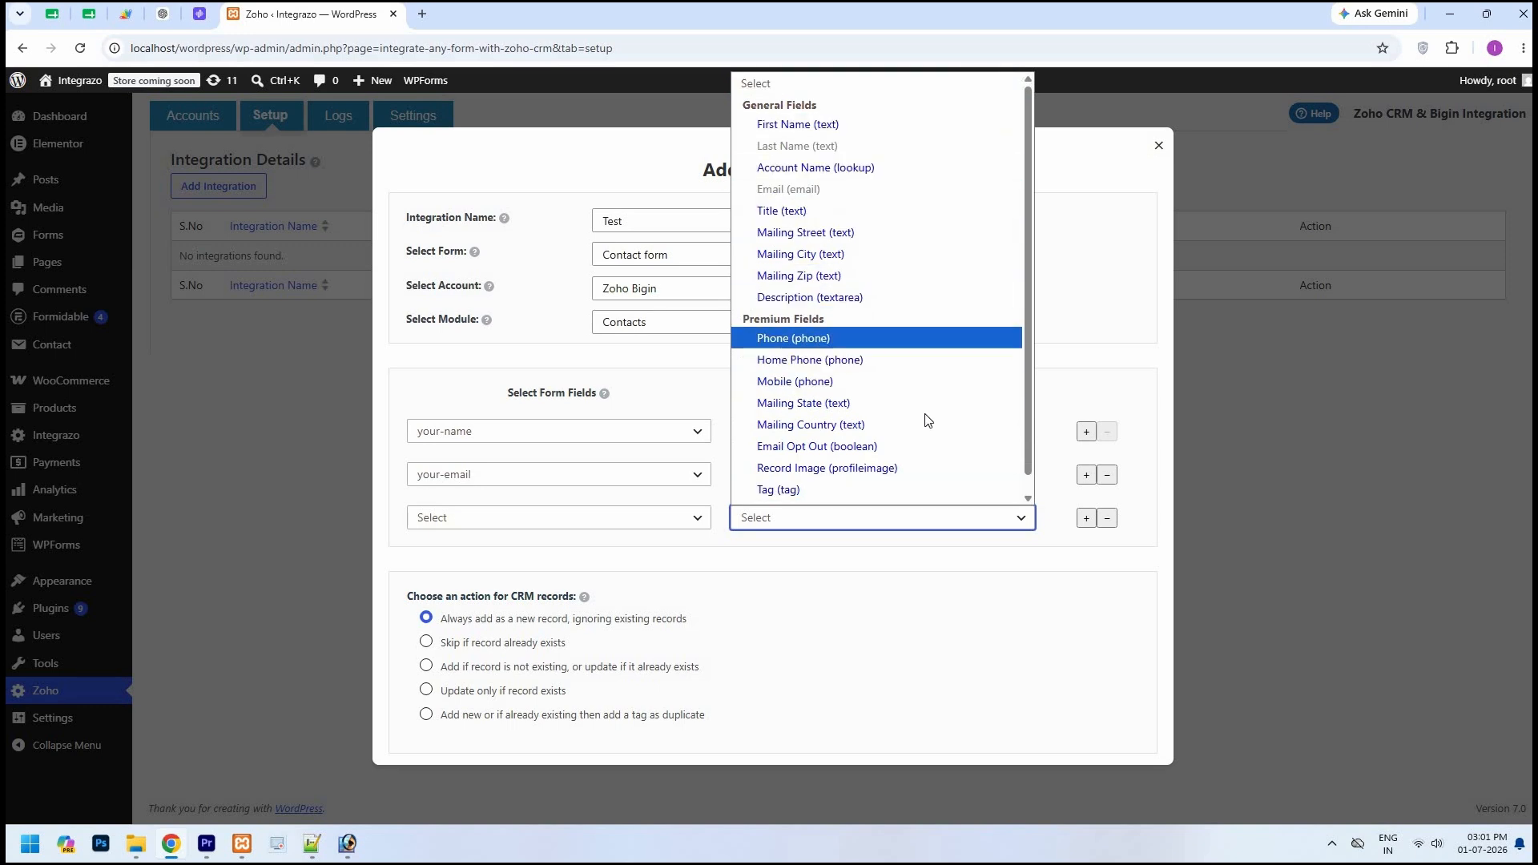
scroll(925, 453, "down", 1)
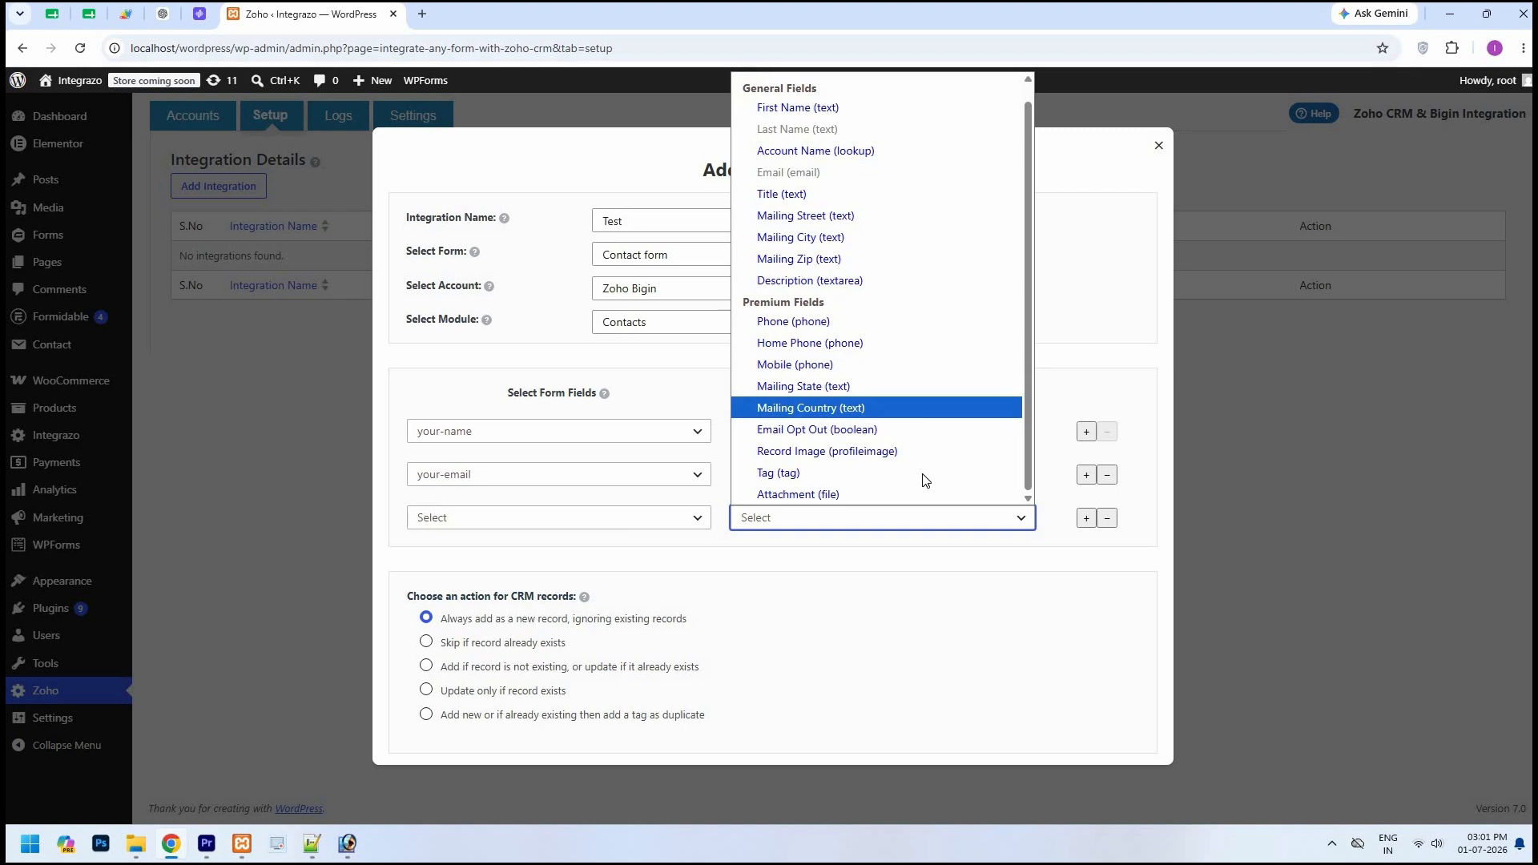
key("Down")
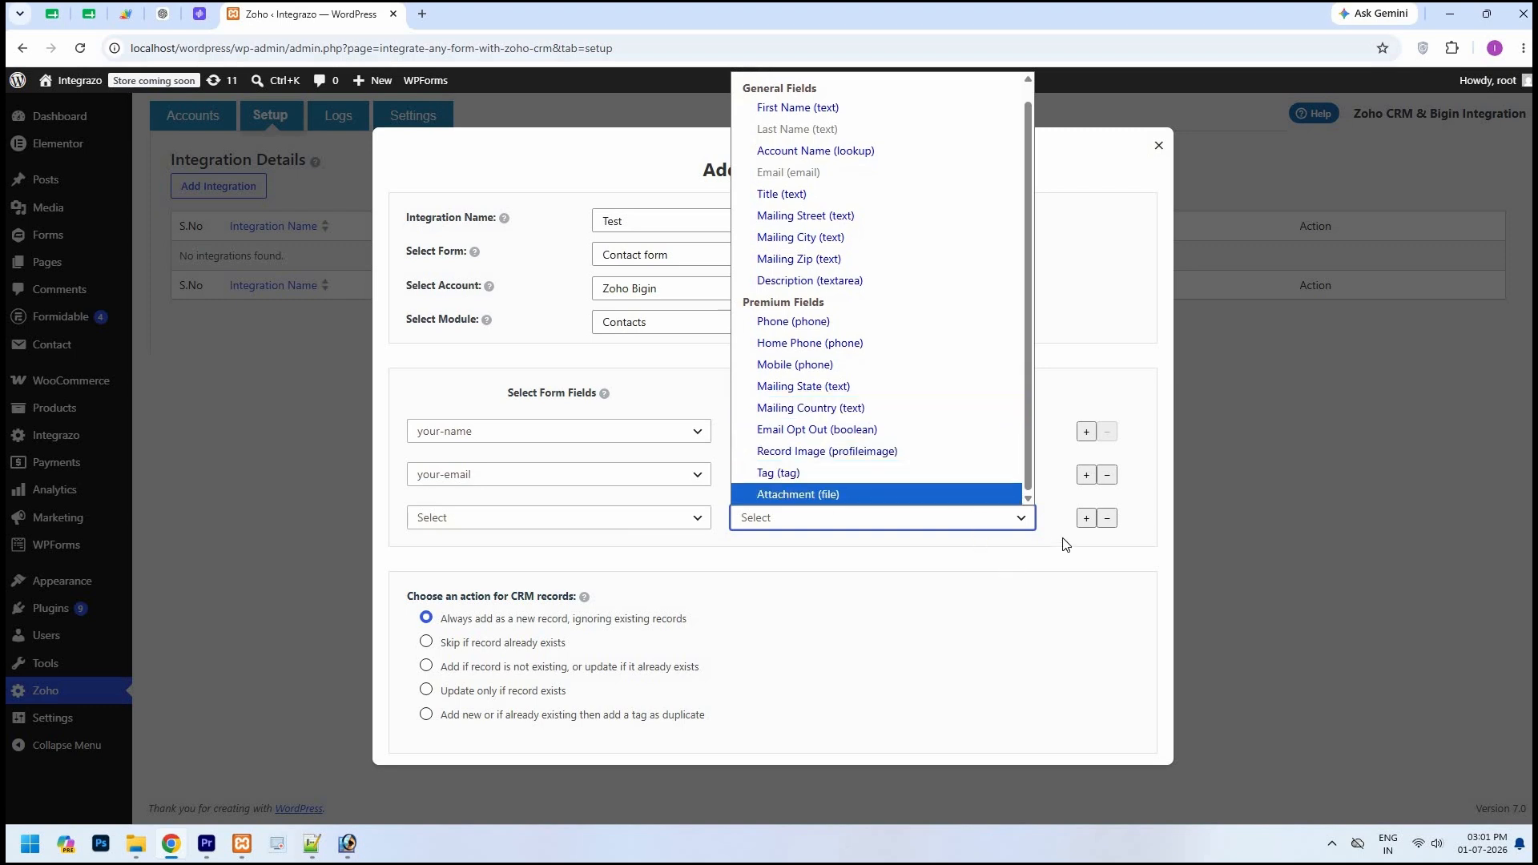
left_click(1102, 526)
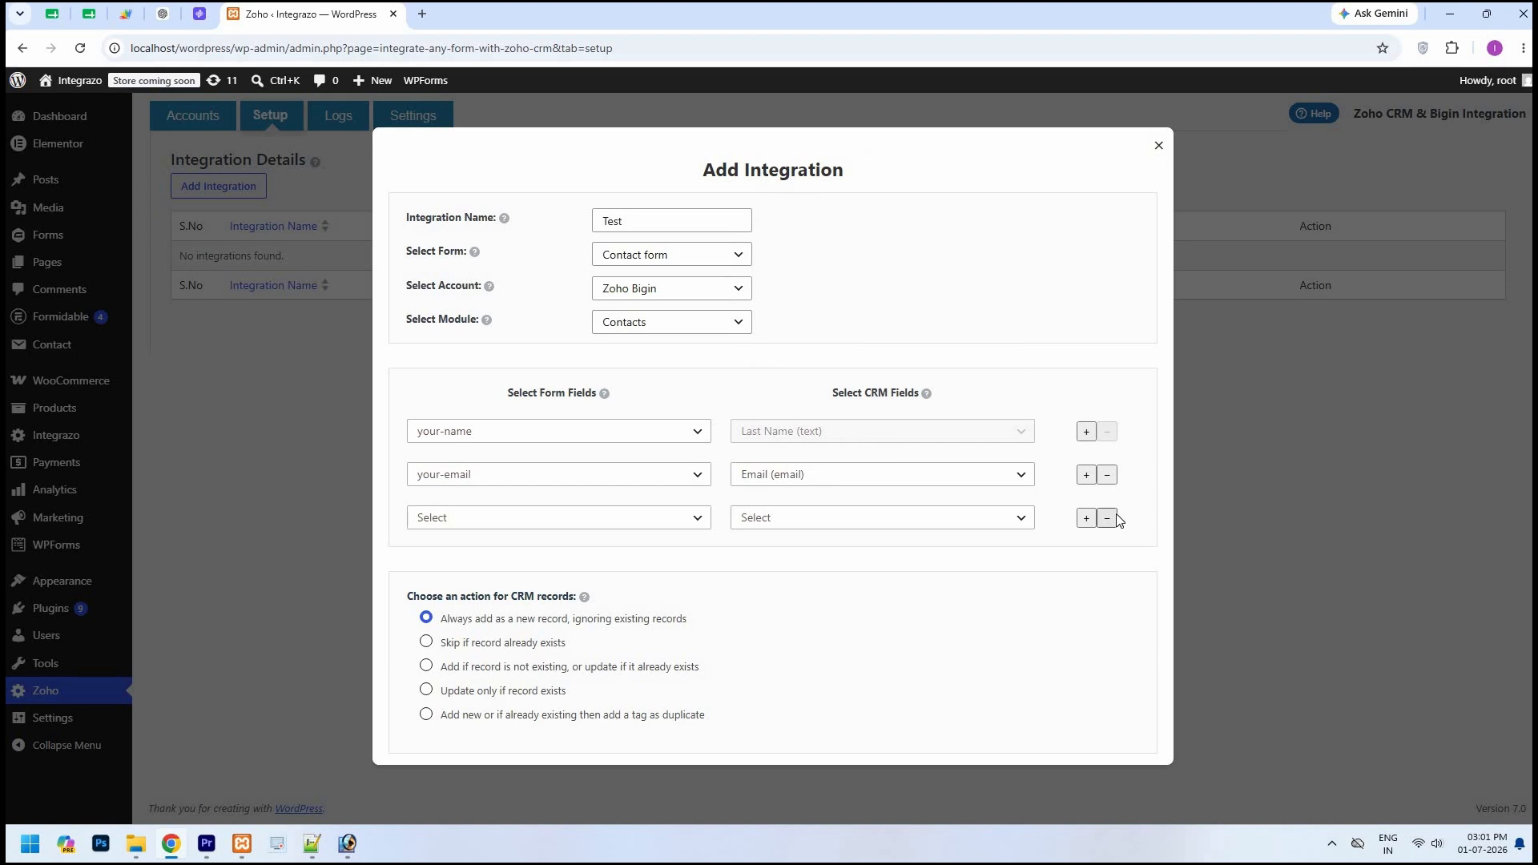
left_click(1106, 518)
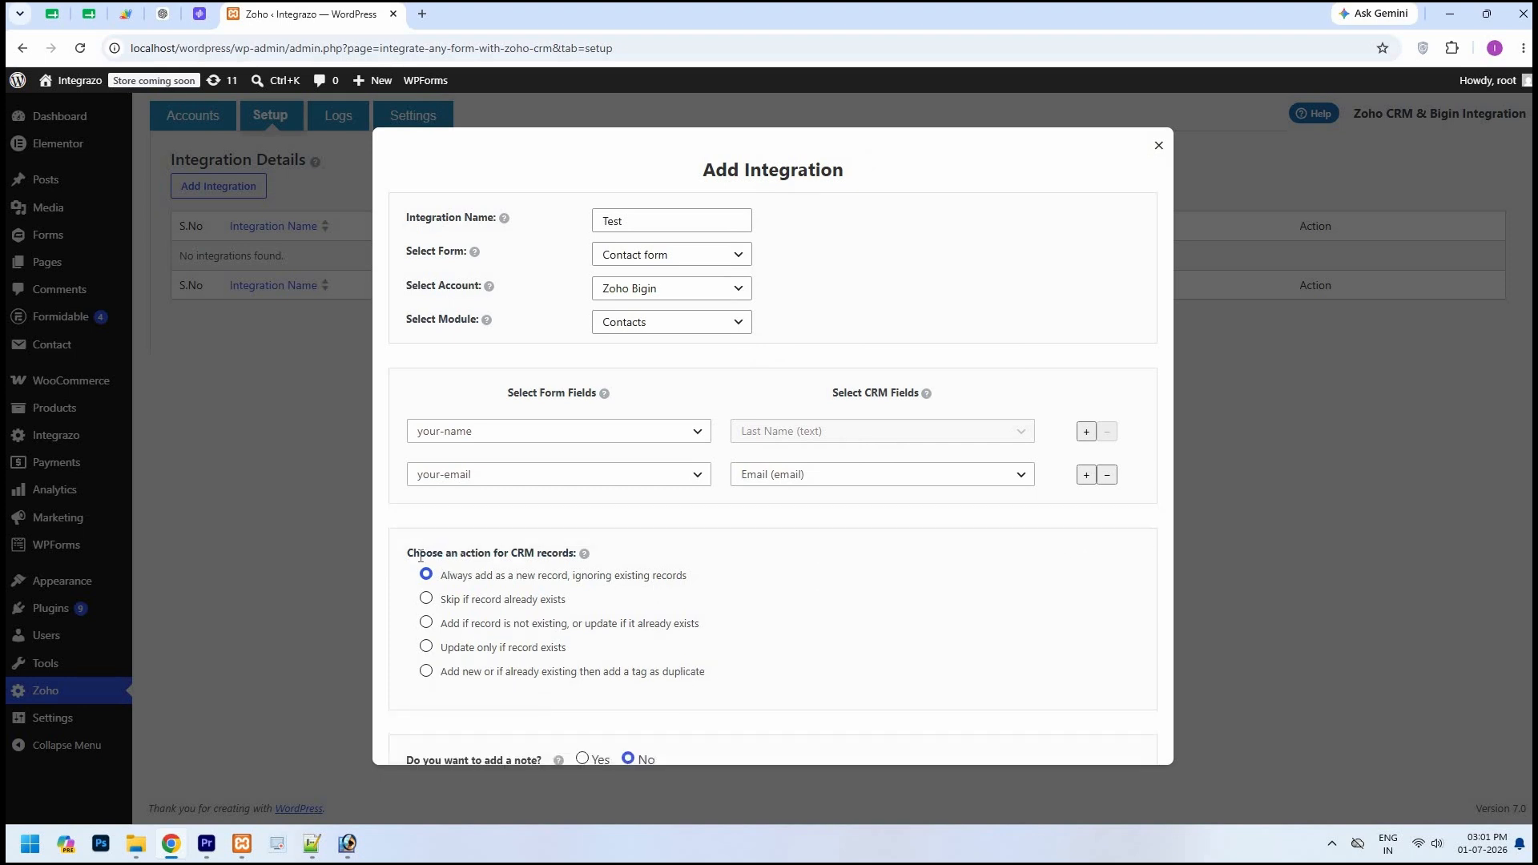
Choose to always add submissions as a new record, ignoring existing records, and leave the note option at No
scroll(422, 437, "down", 2)
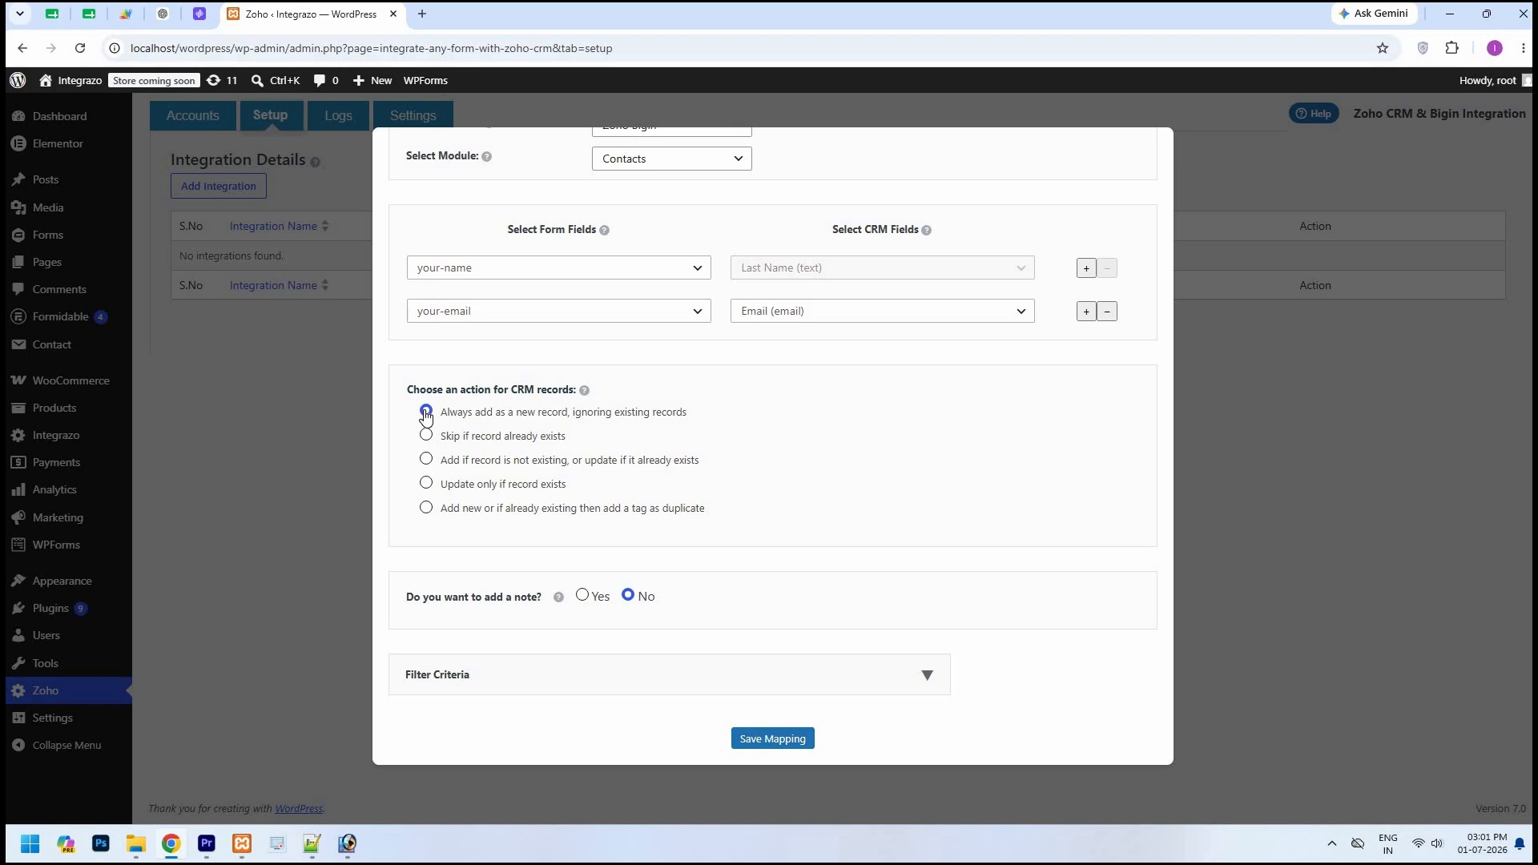
left_click(425, 413)
left_click(583, 597)
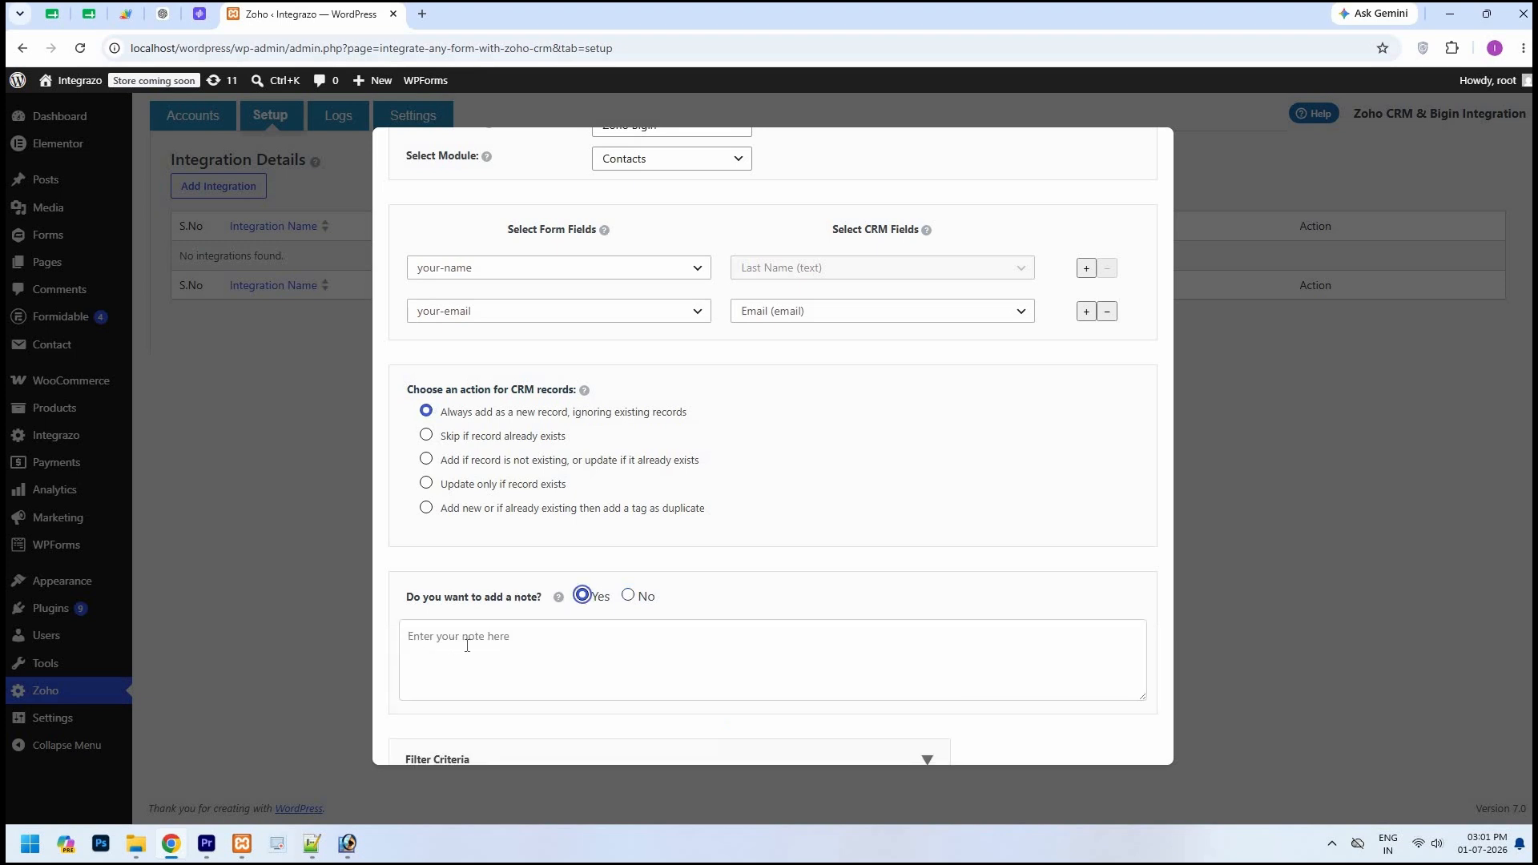
left_click(627, 597)
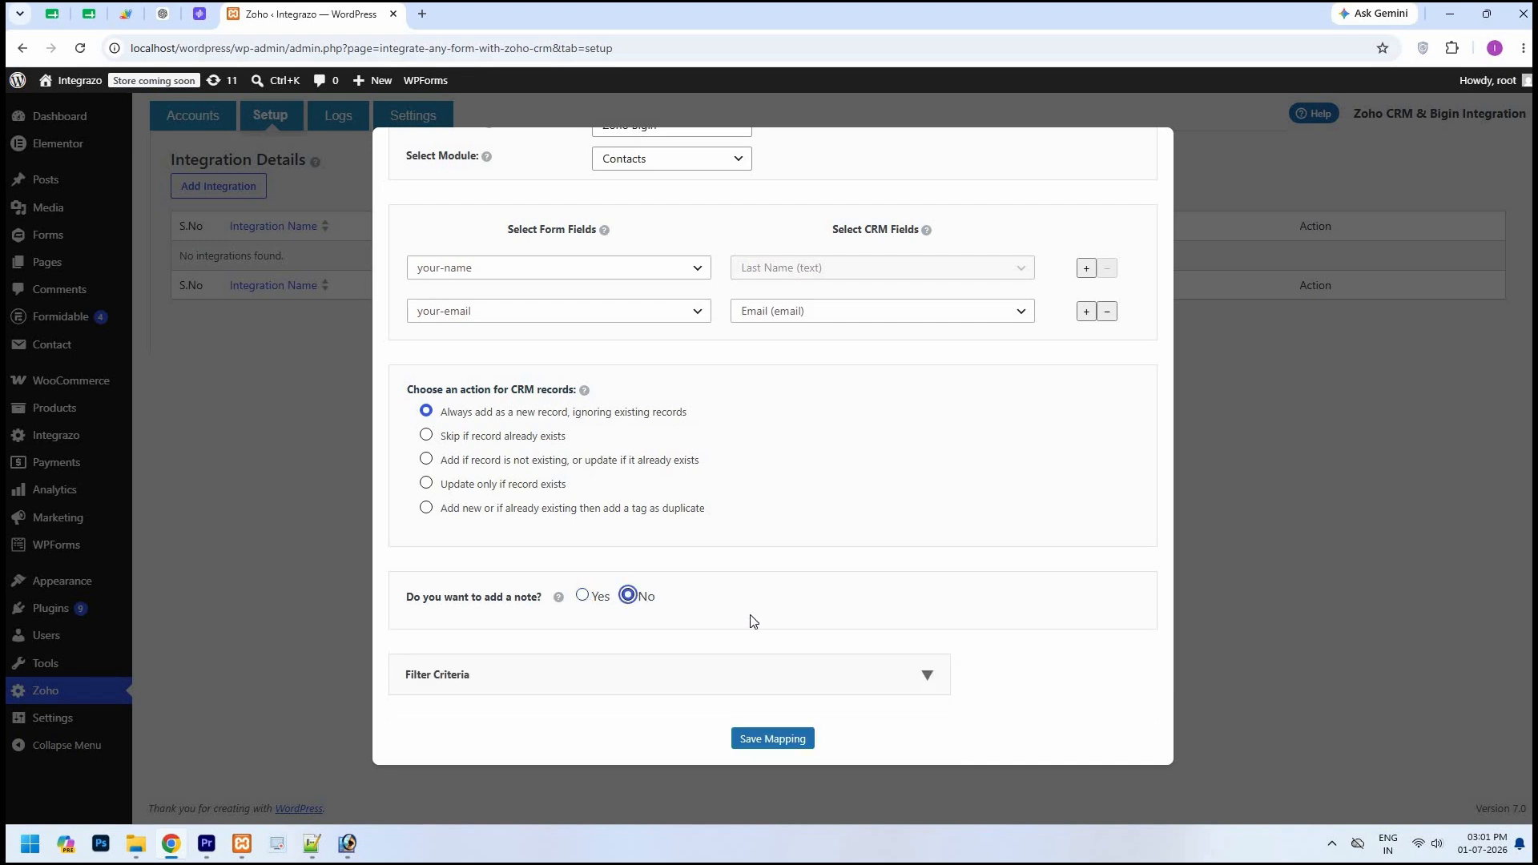
Review the filter criteria options and save the mapping without any filter
left_click(929, 678)
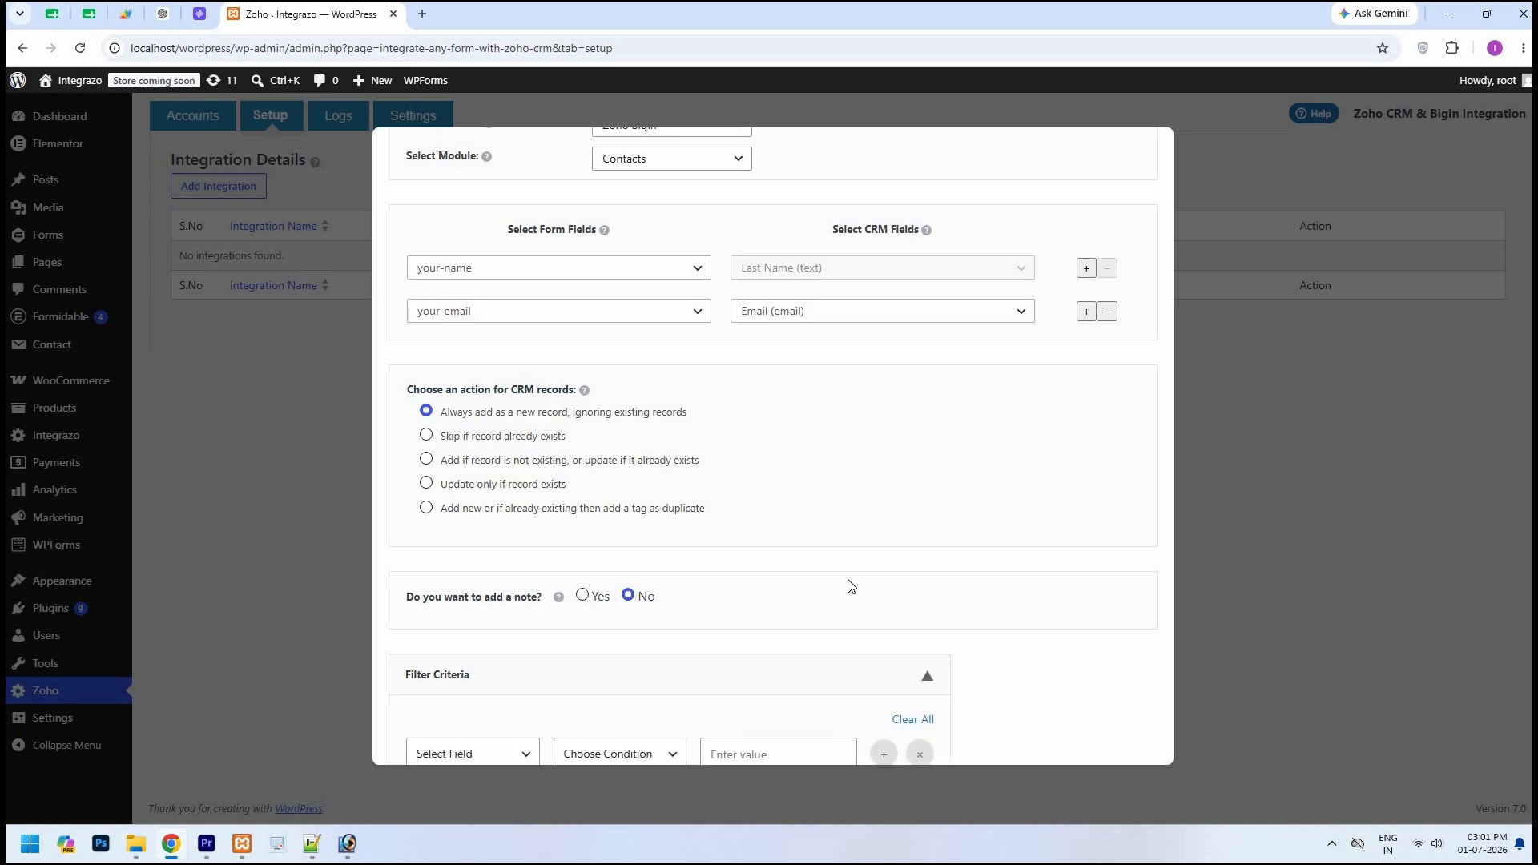
scroll(508, 642, "down", 2)
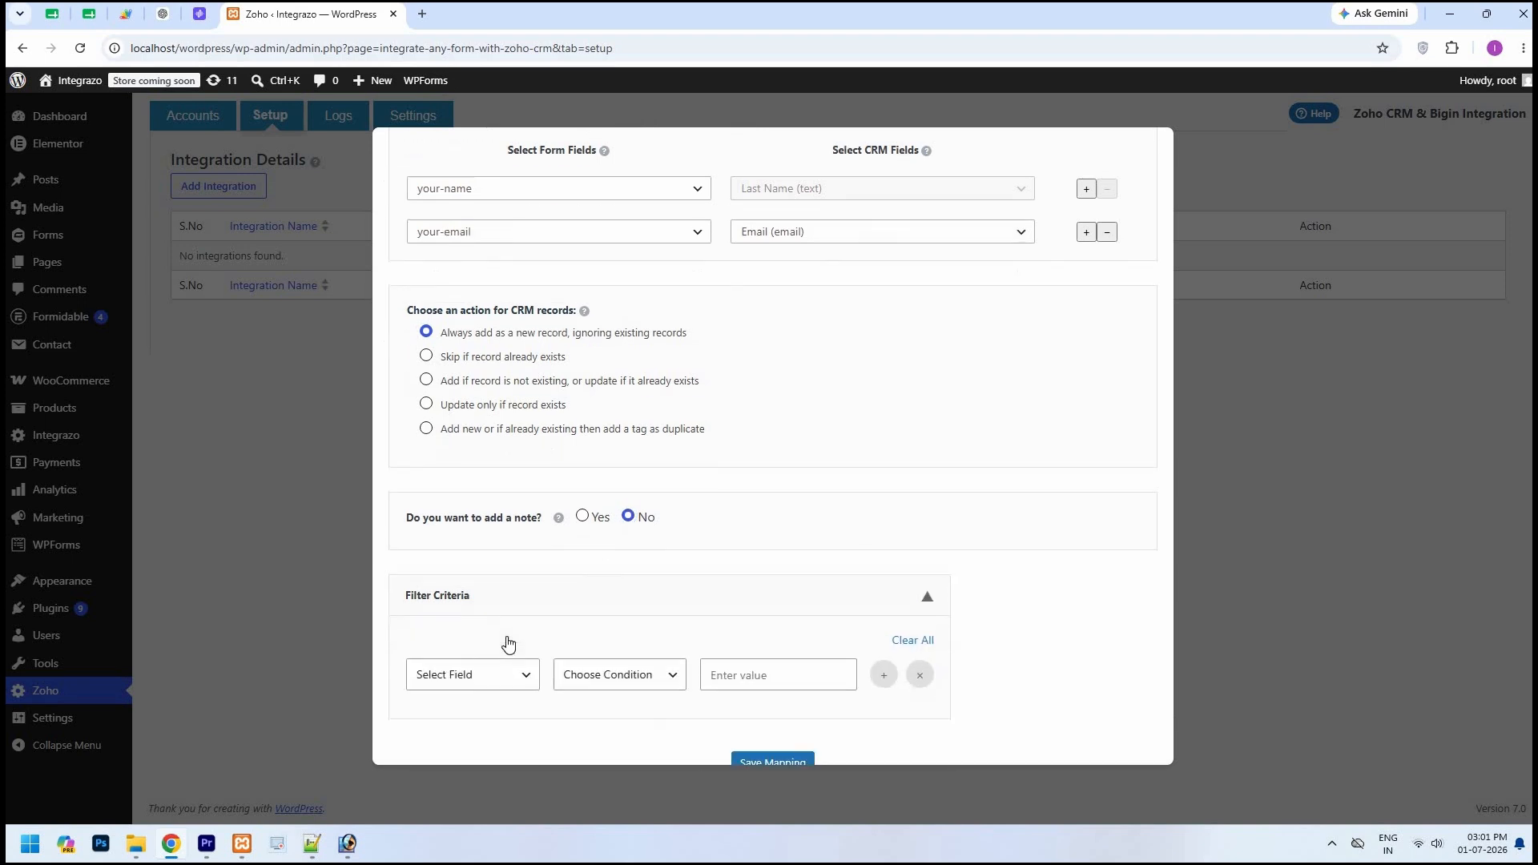
left_click(926, 583)
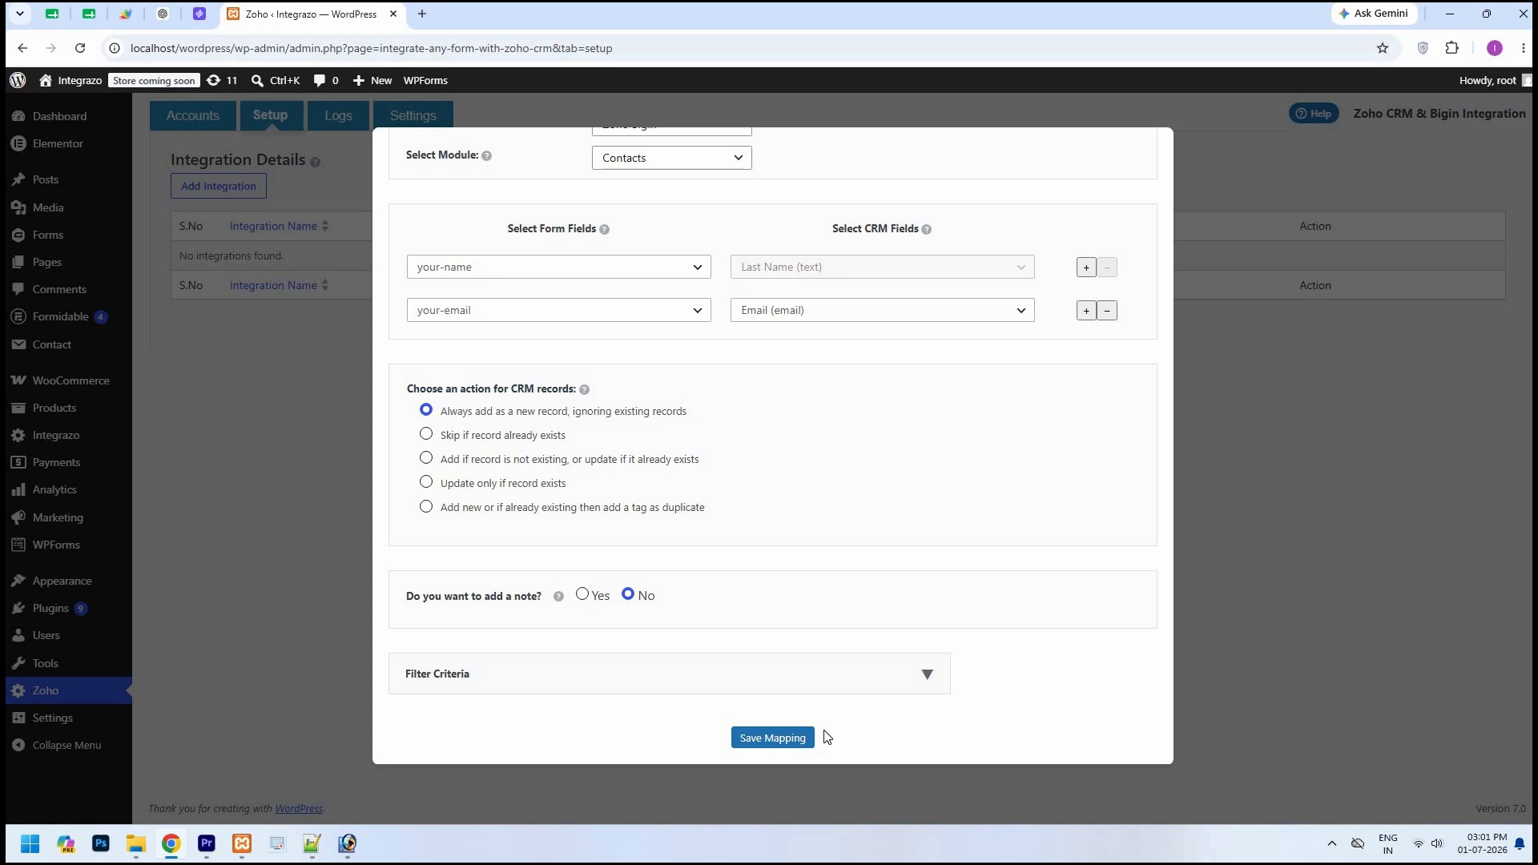
left_click(796, 743)
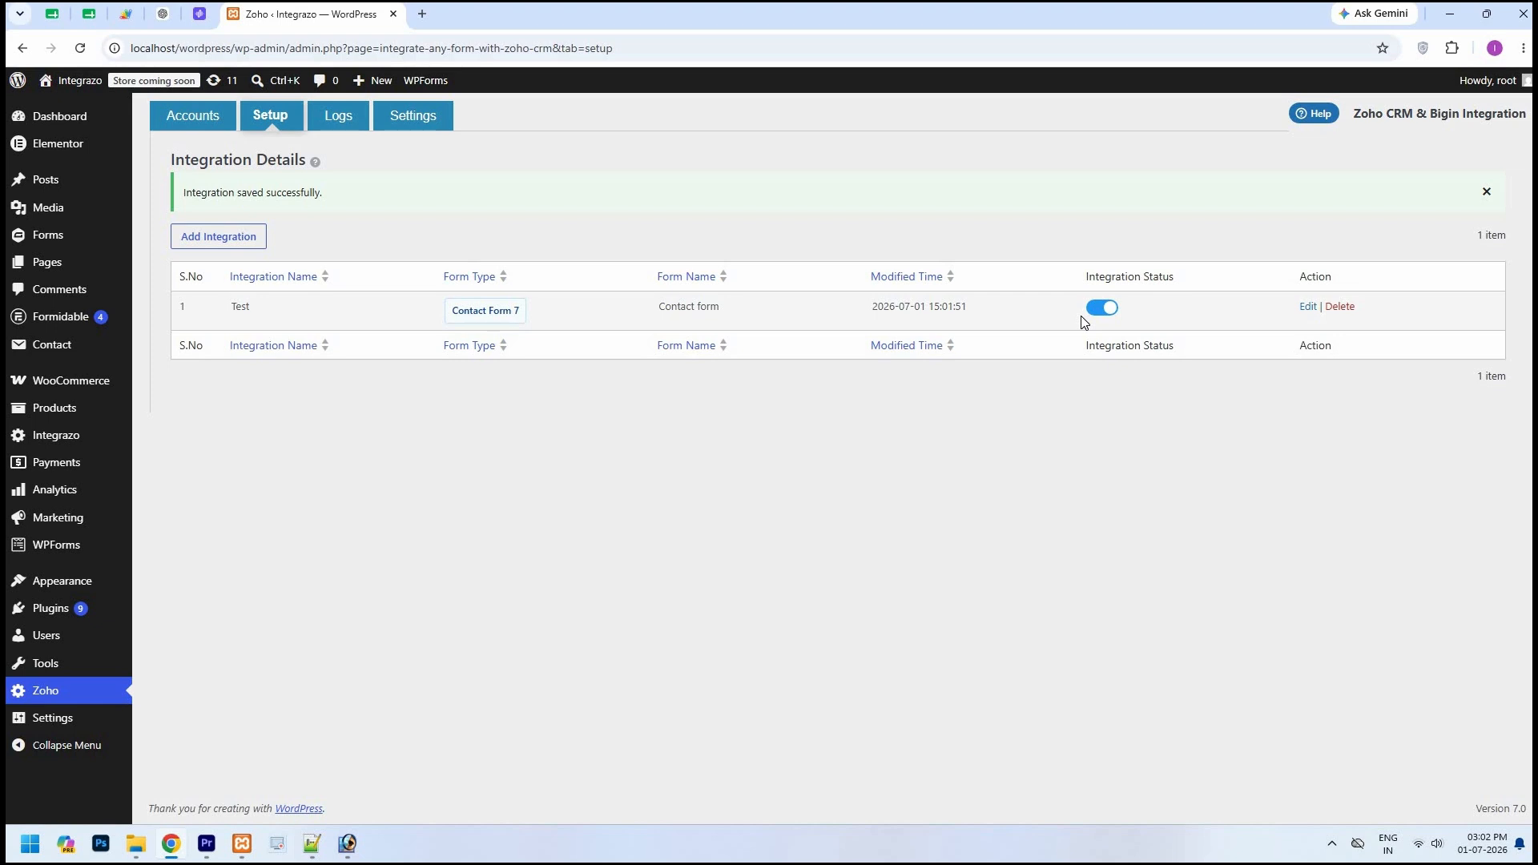
Switch the Test integration's status off and back on, and view the integration error logs
left_click(1115, 310)
left_click(1116, 311)
left_click(350, 120)
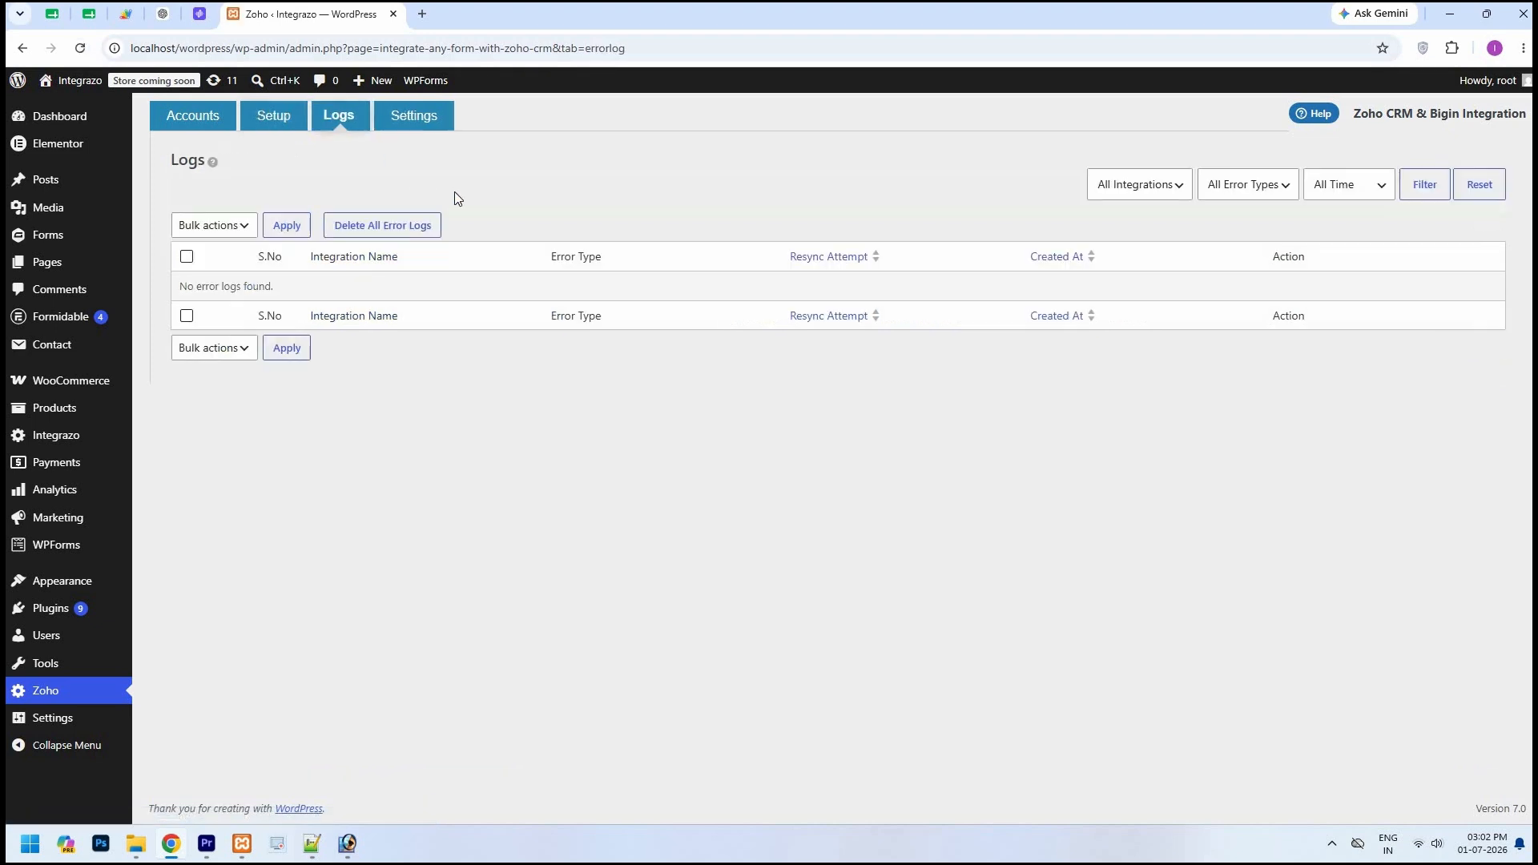